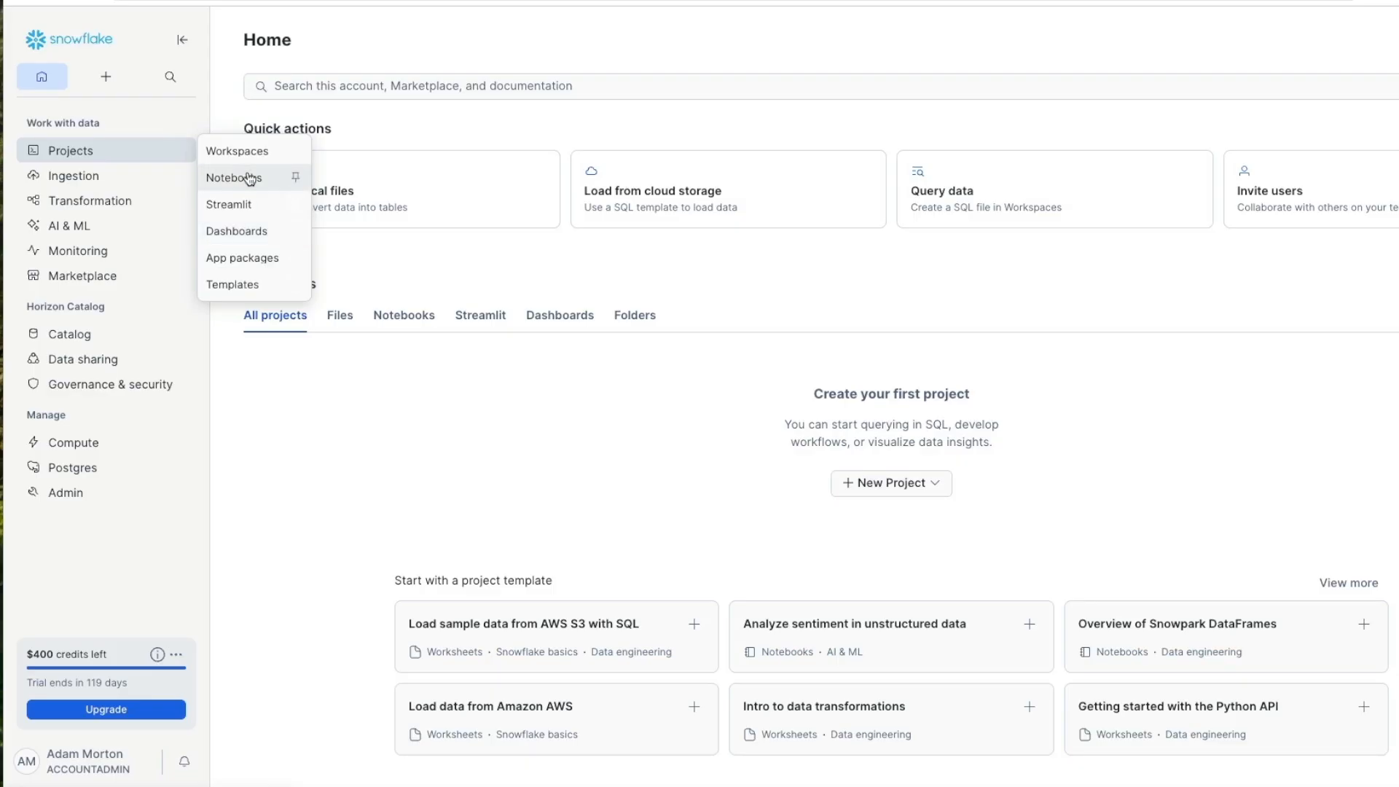
Open the Add data page for ingestion.
{"action": "mouse_move", "coordinate": [93, 180]}
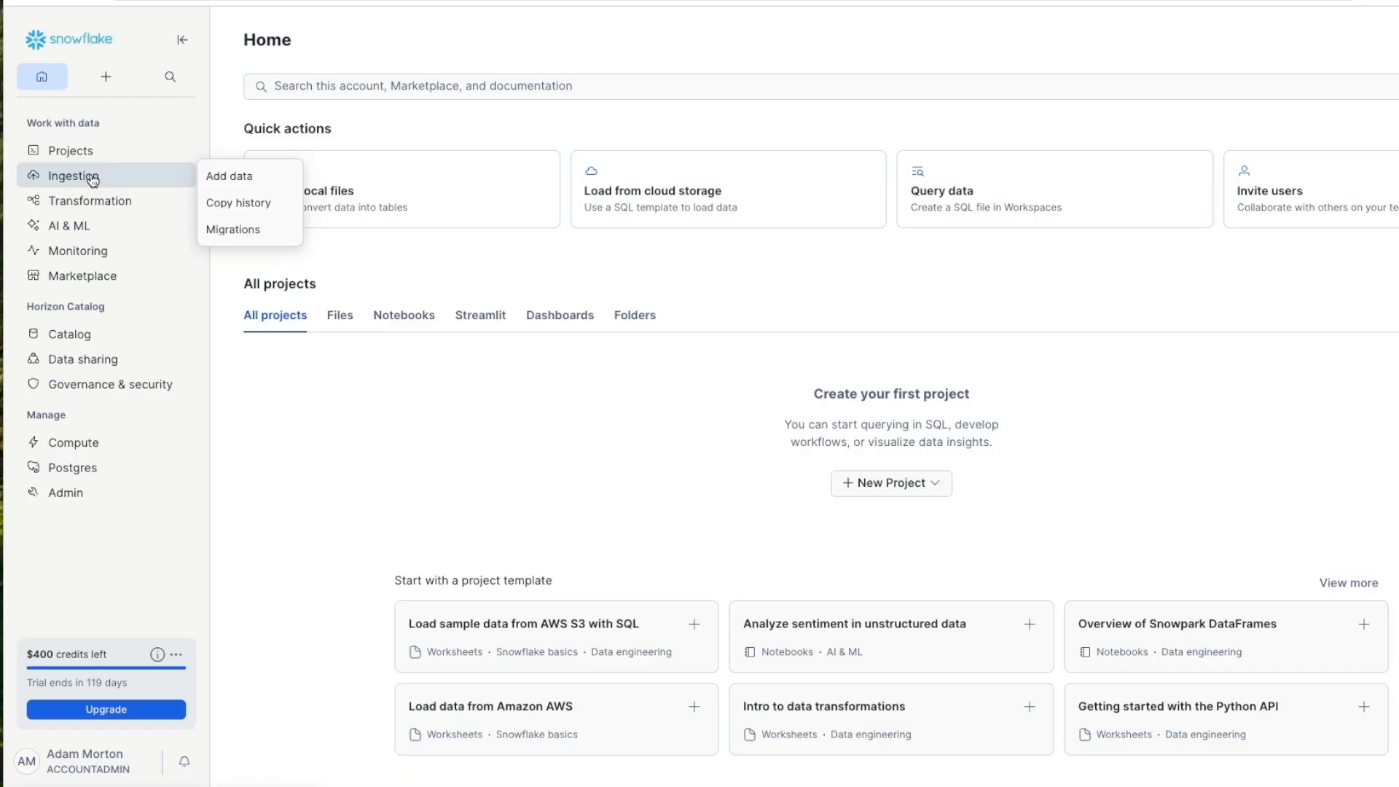
{"action": "left_click", "coordinate": [93, 180]}
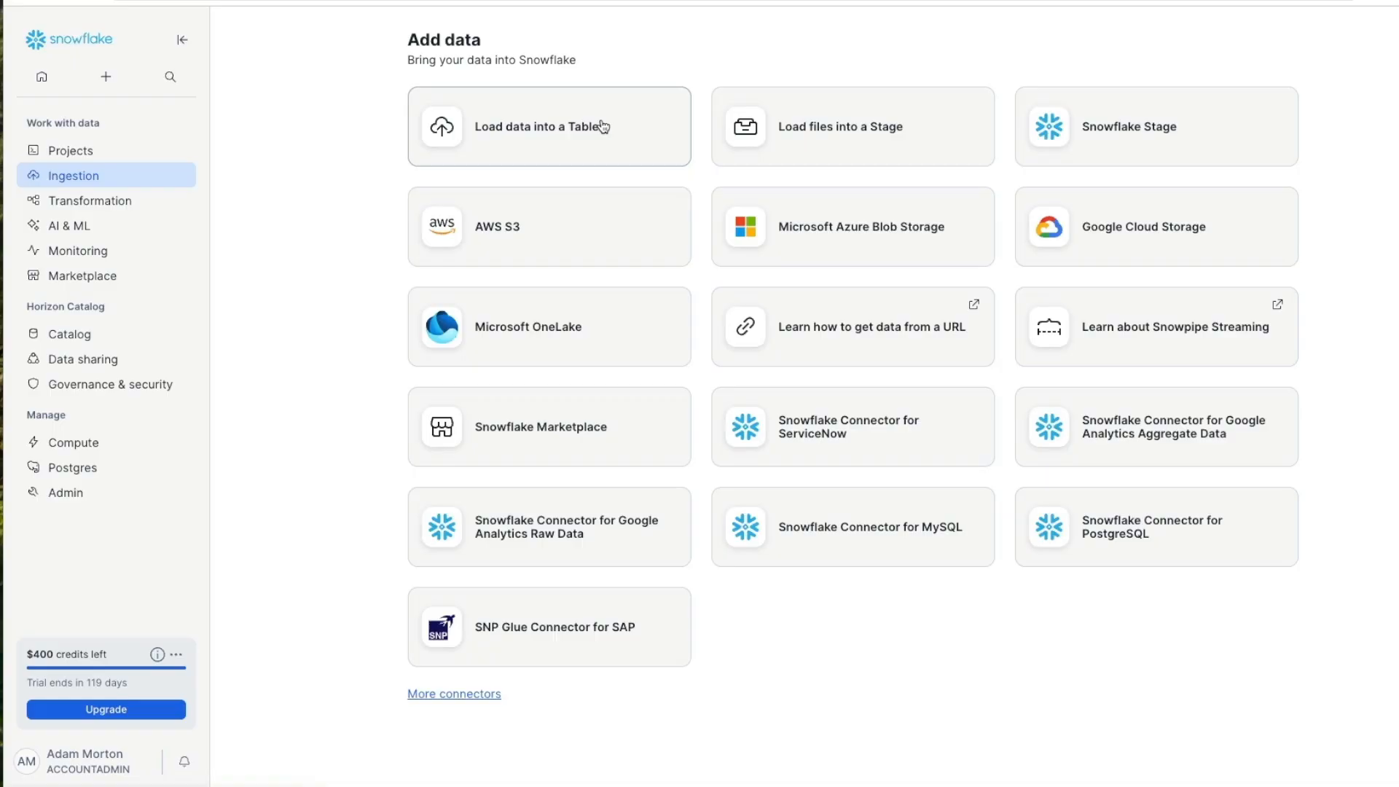
Inspect the dialog for loading files into a stage, and close it without uploading anything.
{"action": "left_click", "coordinate": [791, 133]}
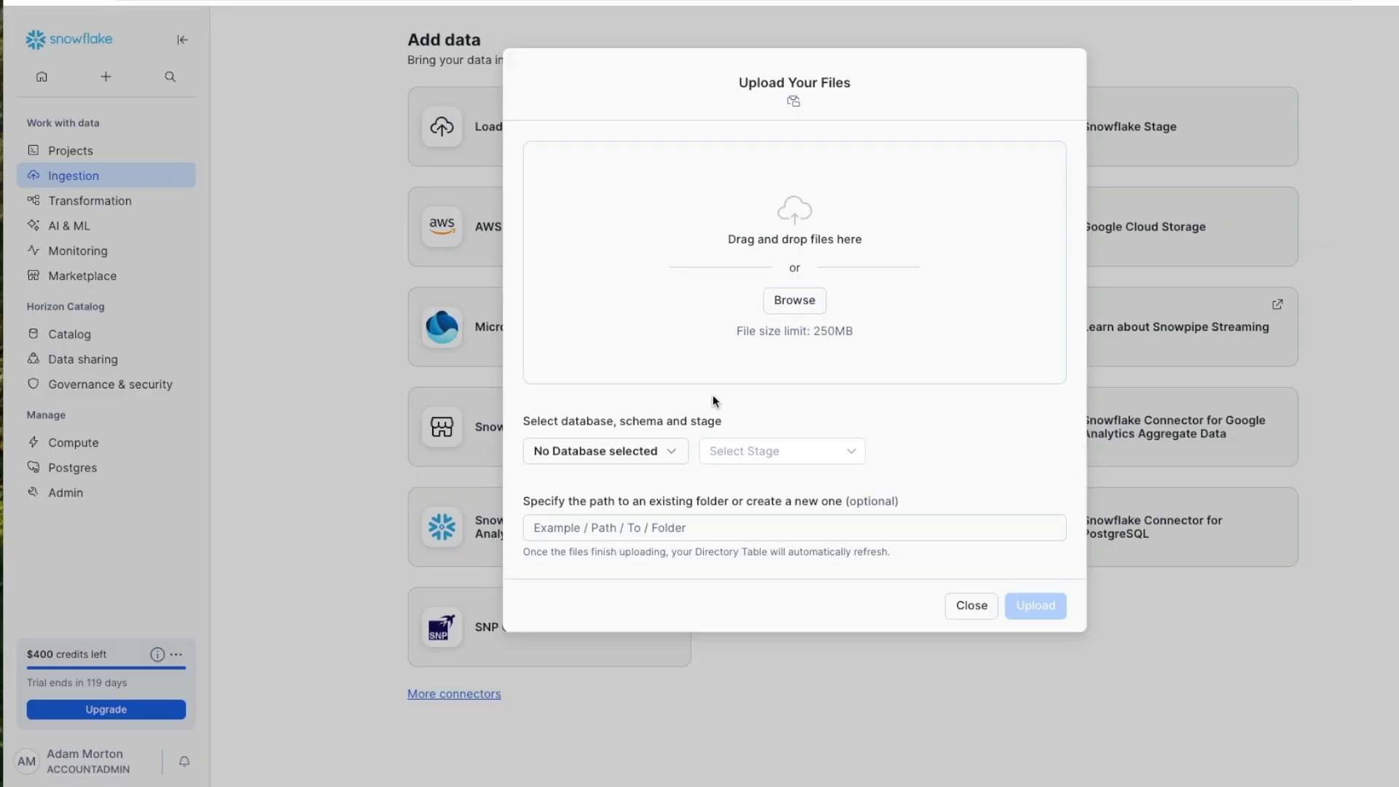
{"action": "left_click", "coordinate": [964, 606]}
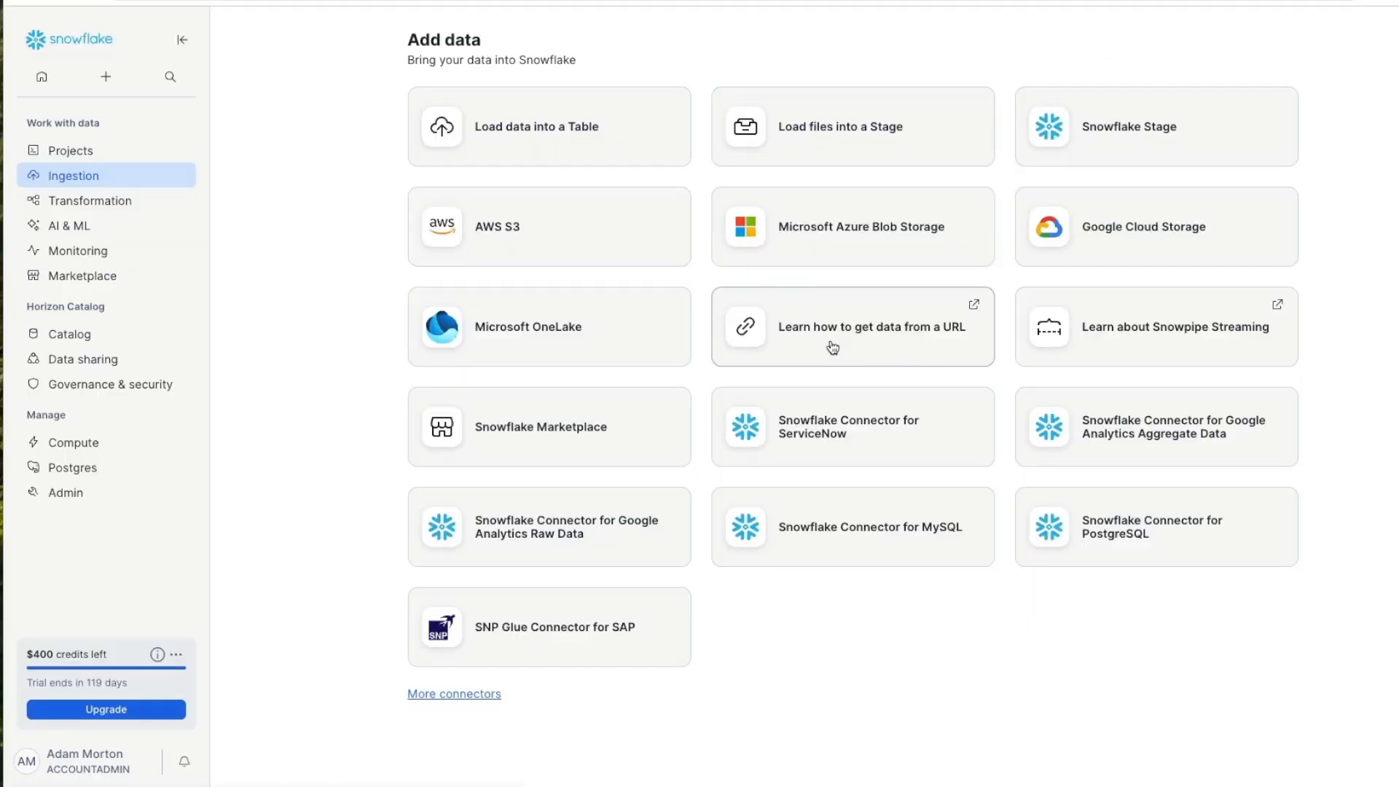
{"action": "left_click", "coordinate": [879, 345]}
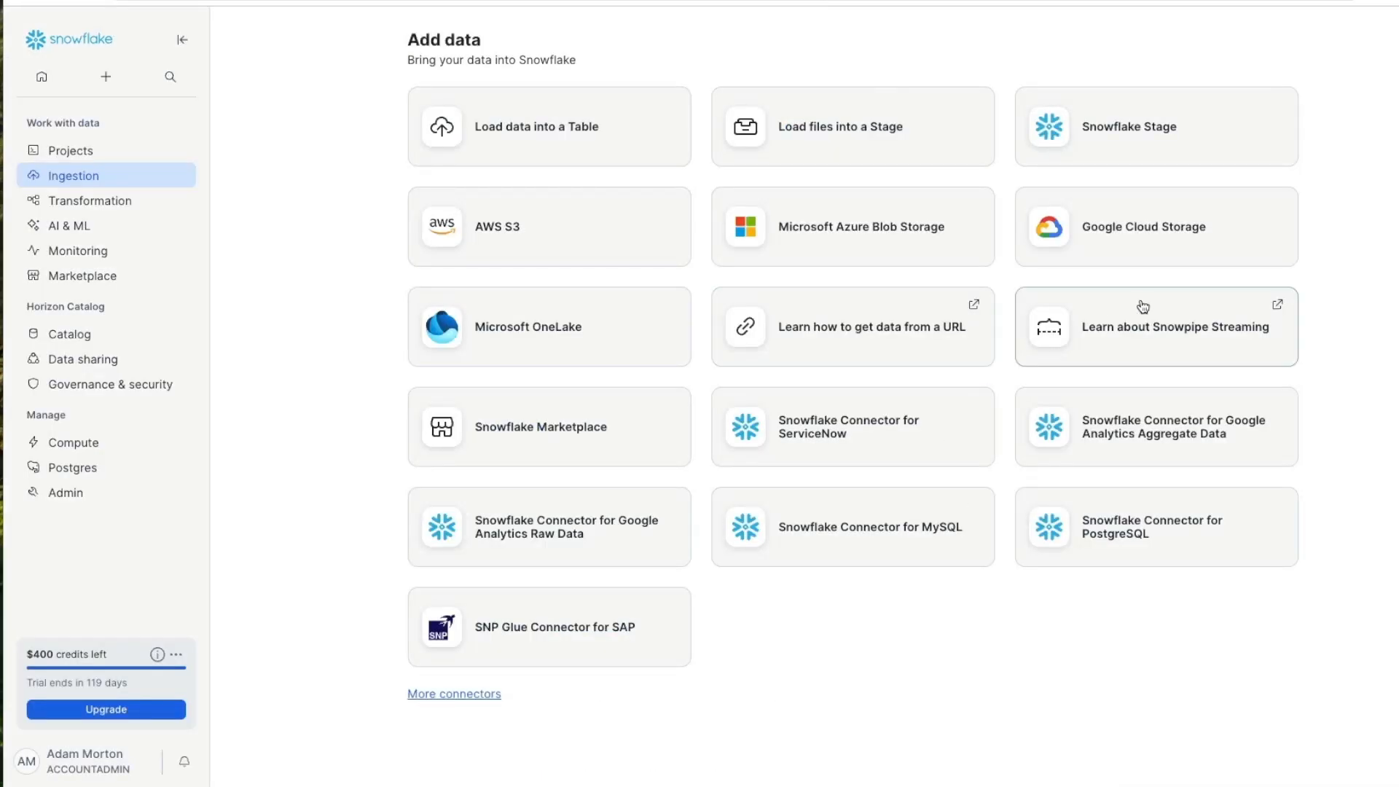
{"action": "left_click", "coordinate": [1143, 306]}
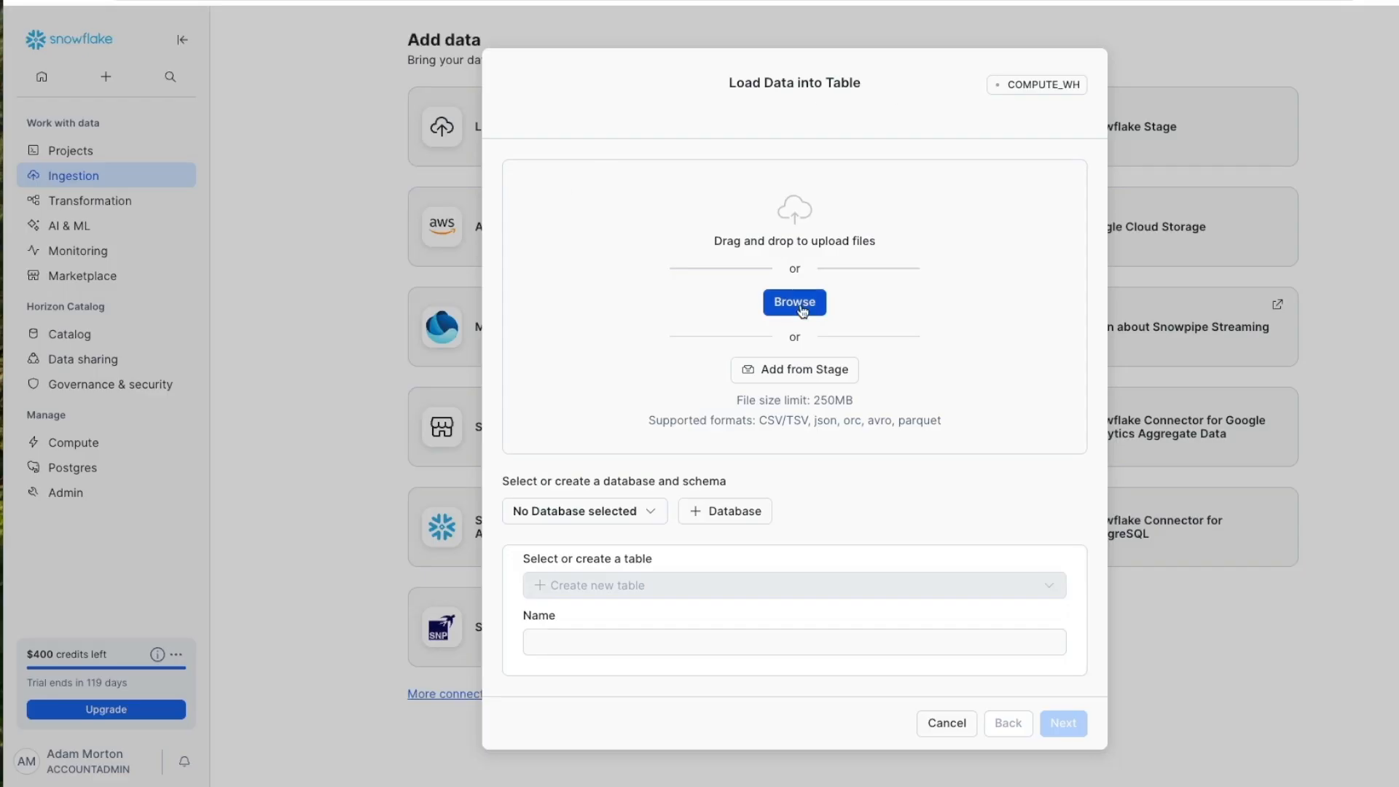
Choose the recent local file Sponsored_Products_Target_Feb_5_2026.csv as the source for loading data into a table.
{"action": "left_click", "coordinate": [802, 307]}
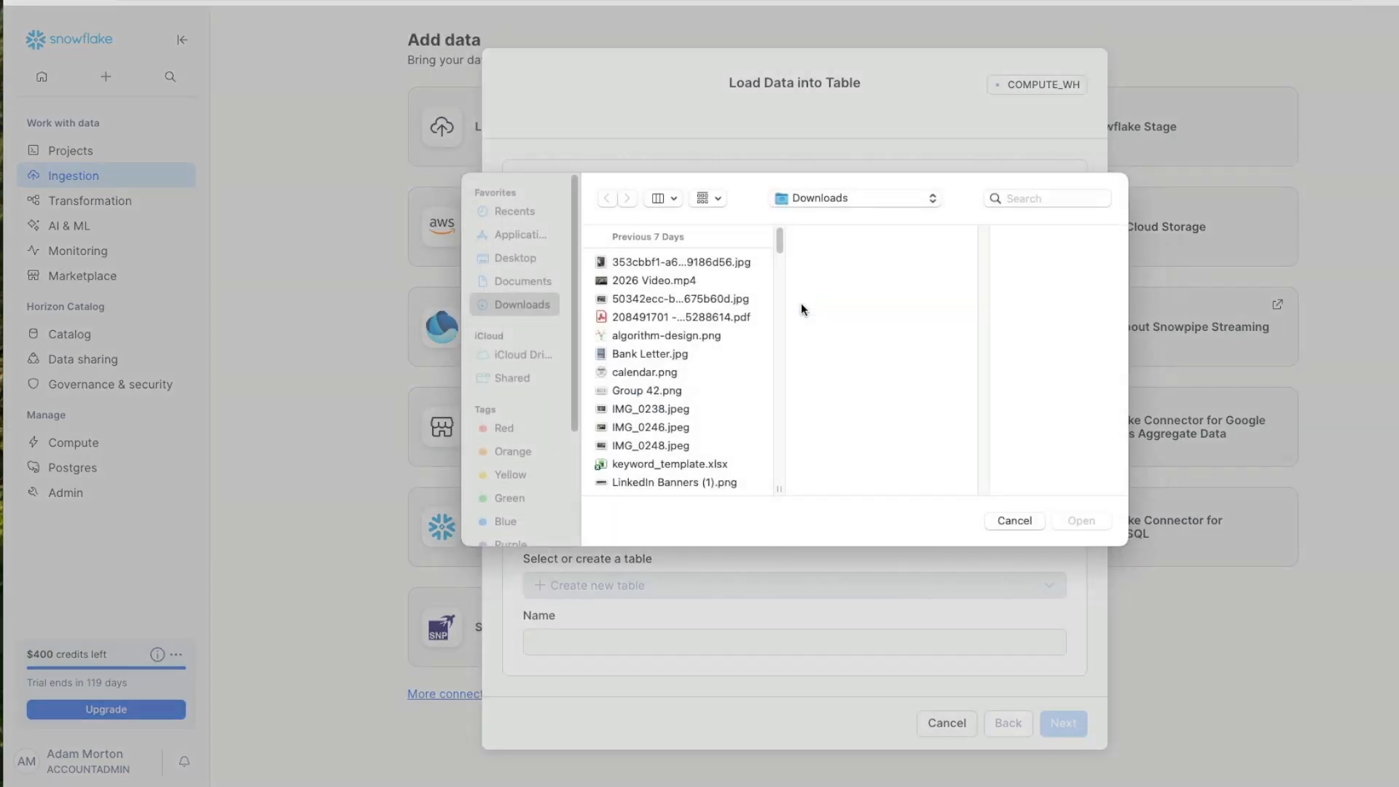
{"action": "left_click", "coordinate": [514, 223]}
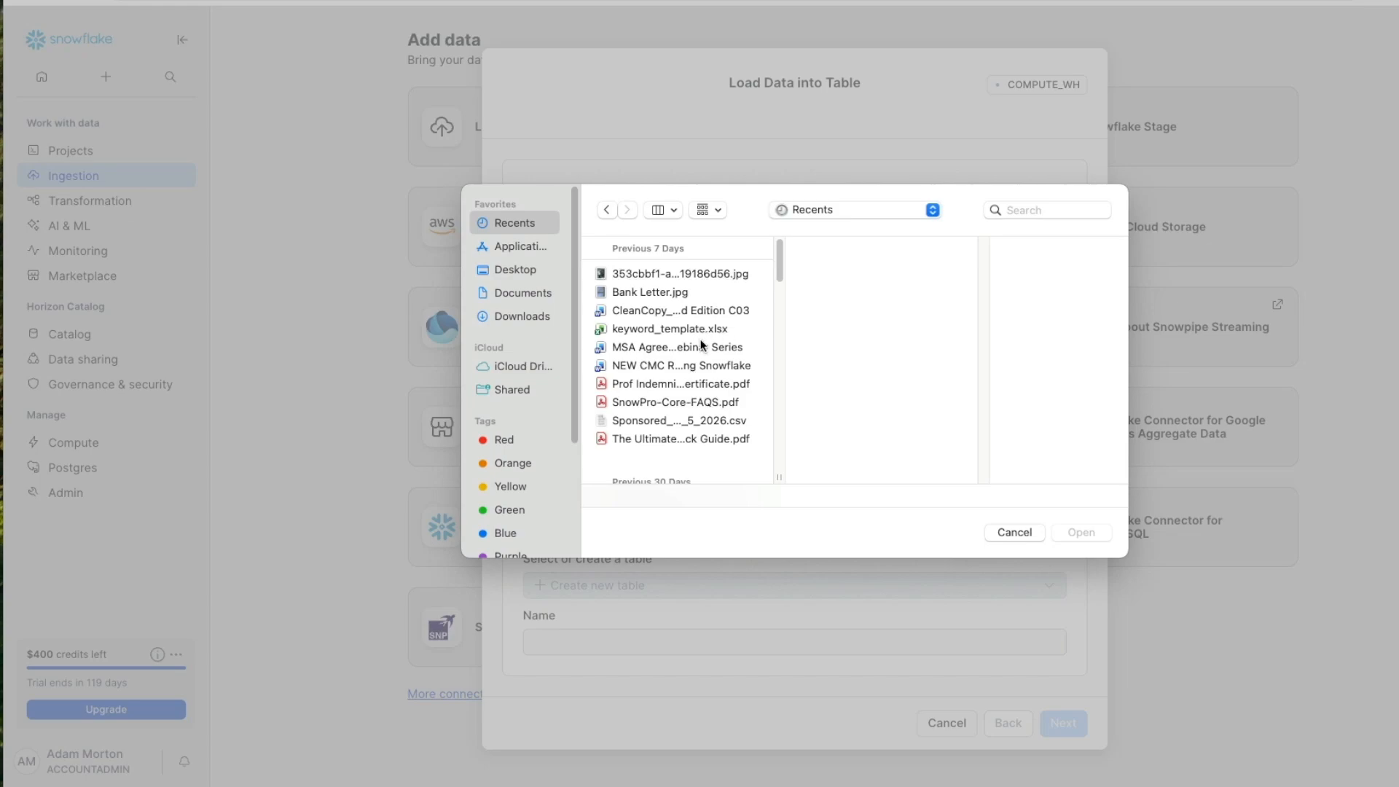
{"action": "left_click", "coordinate": [702, 421]}
{"action": "left_click", "coordinate": [1075, 543]}
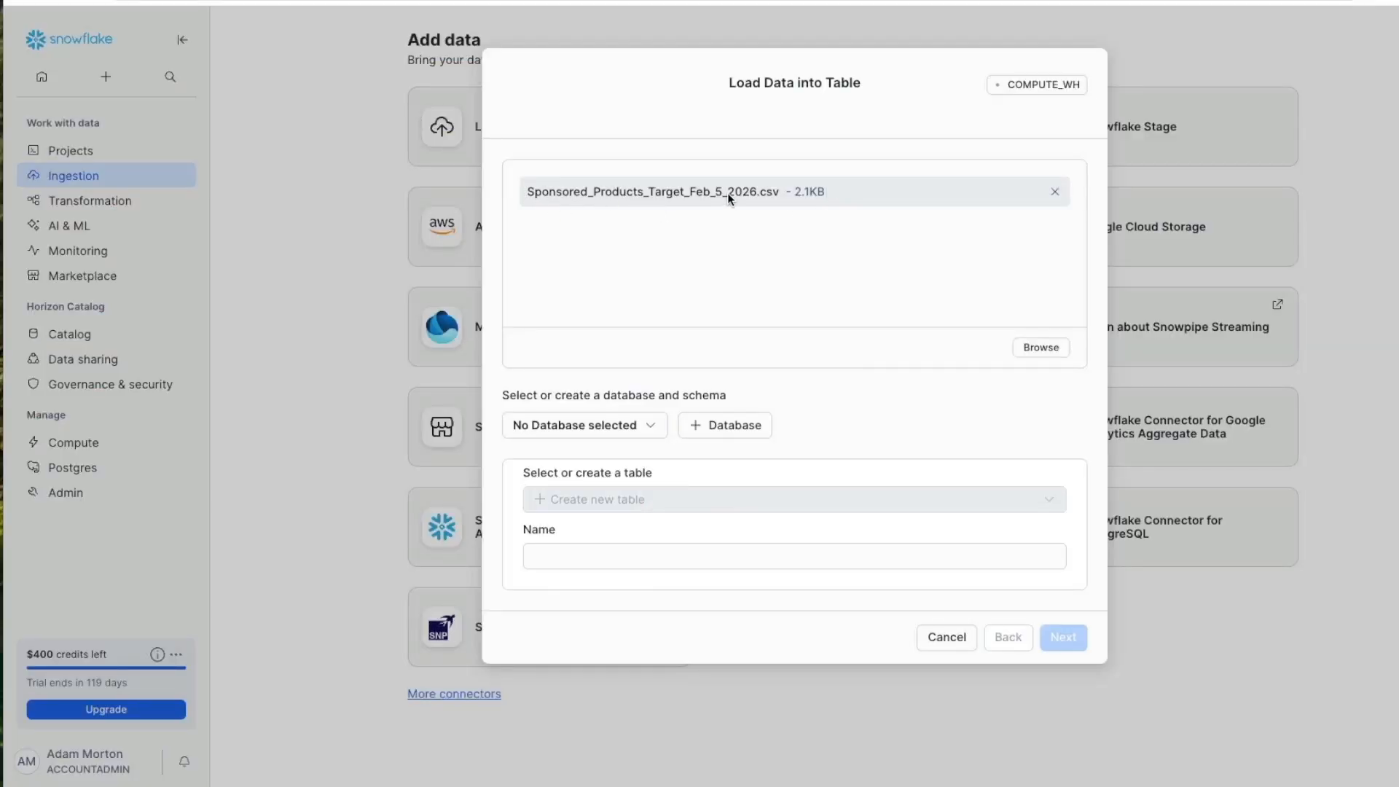
Create a new database named Test as the destination for the data load.
{"action": "left_click", "coordinate": [652, 430]}
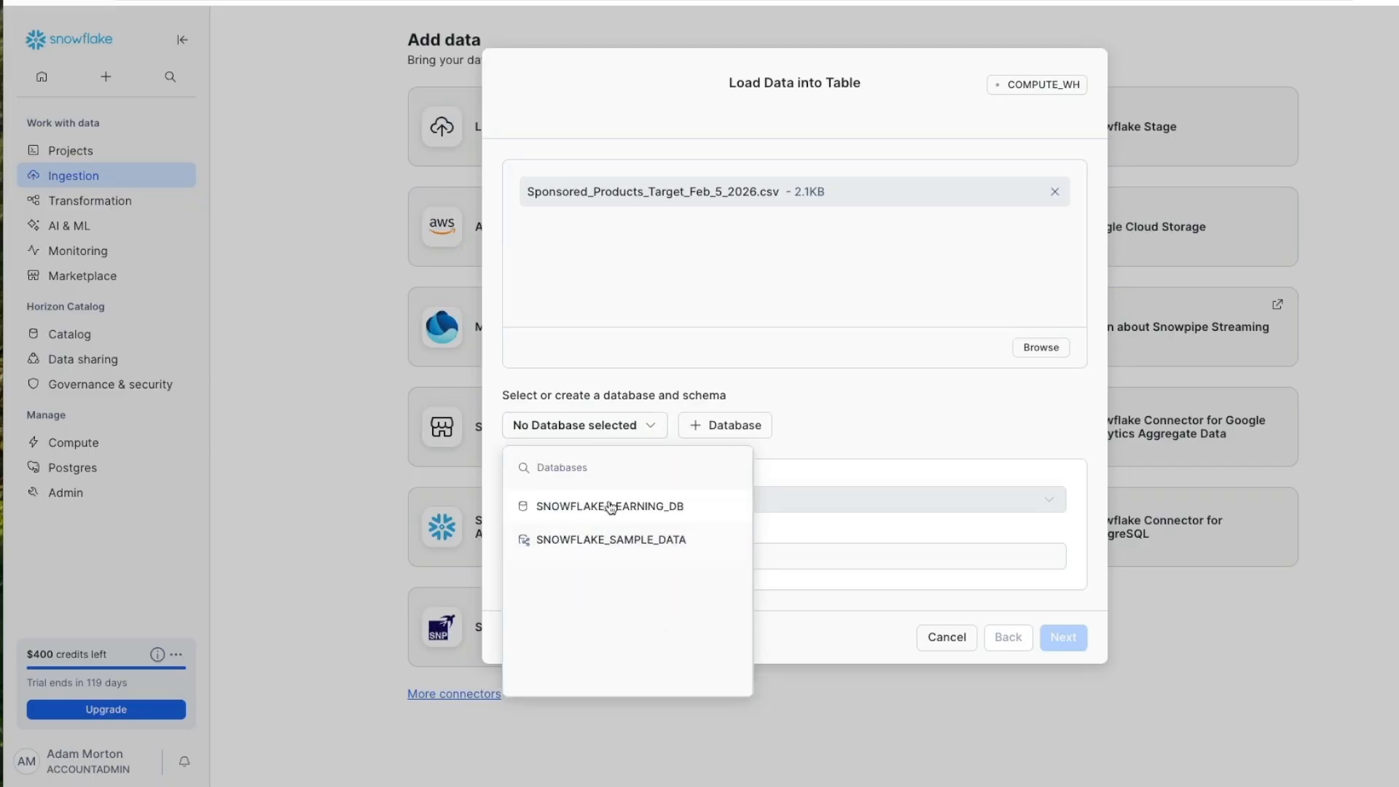
{"action": "left_click", "coordinate": [725, 425]}
{"action": "left_click", "coordinate": [728, 428]}
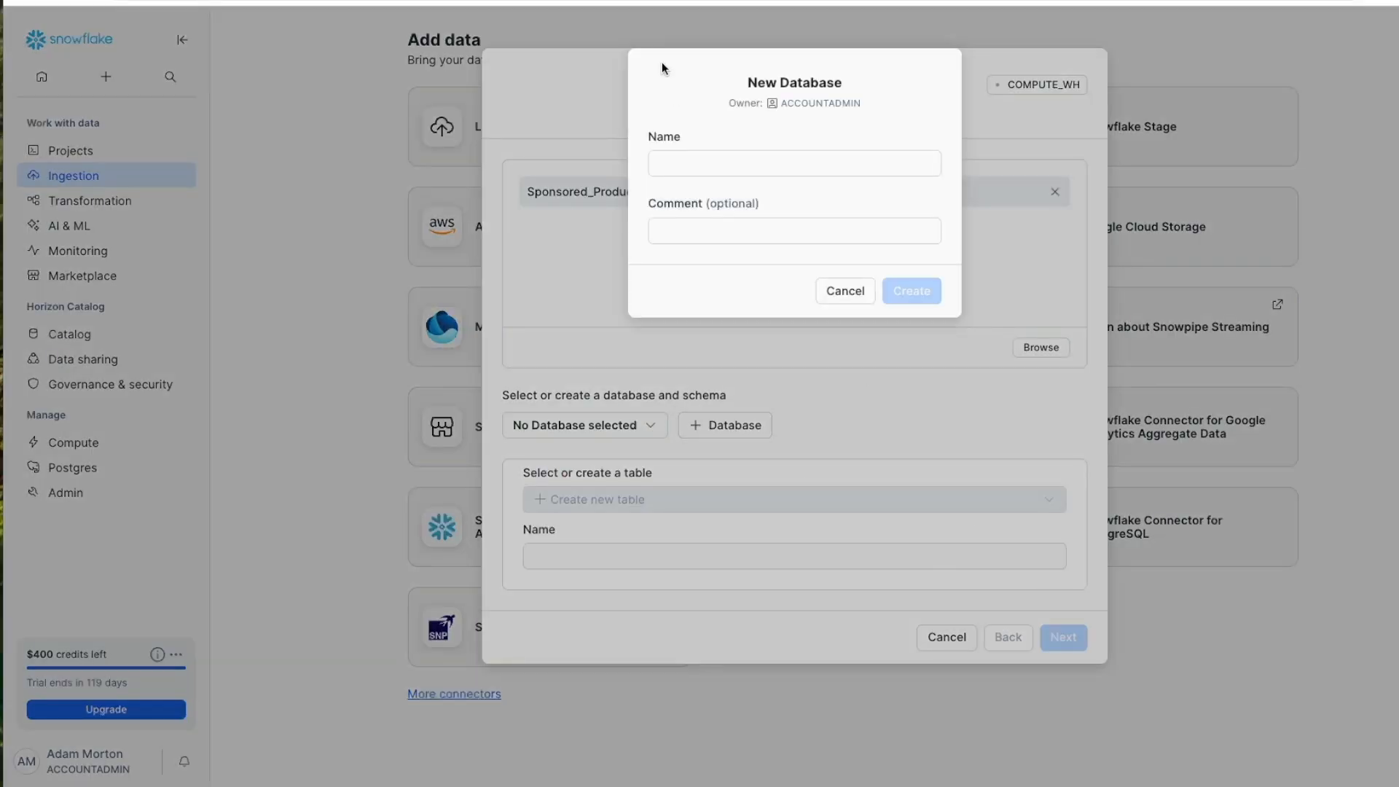
{"action": "left_click", "coordinate": [701, 156]}
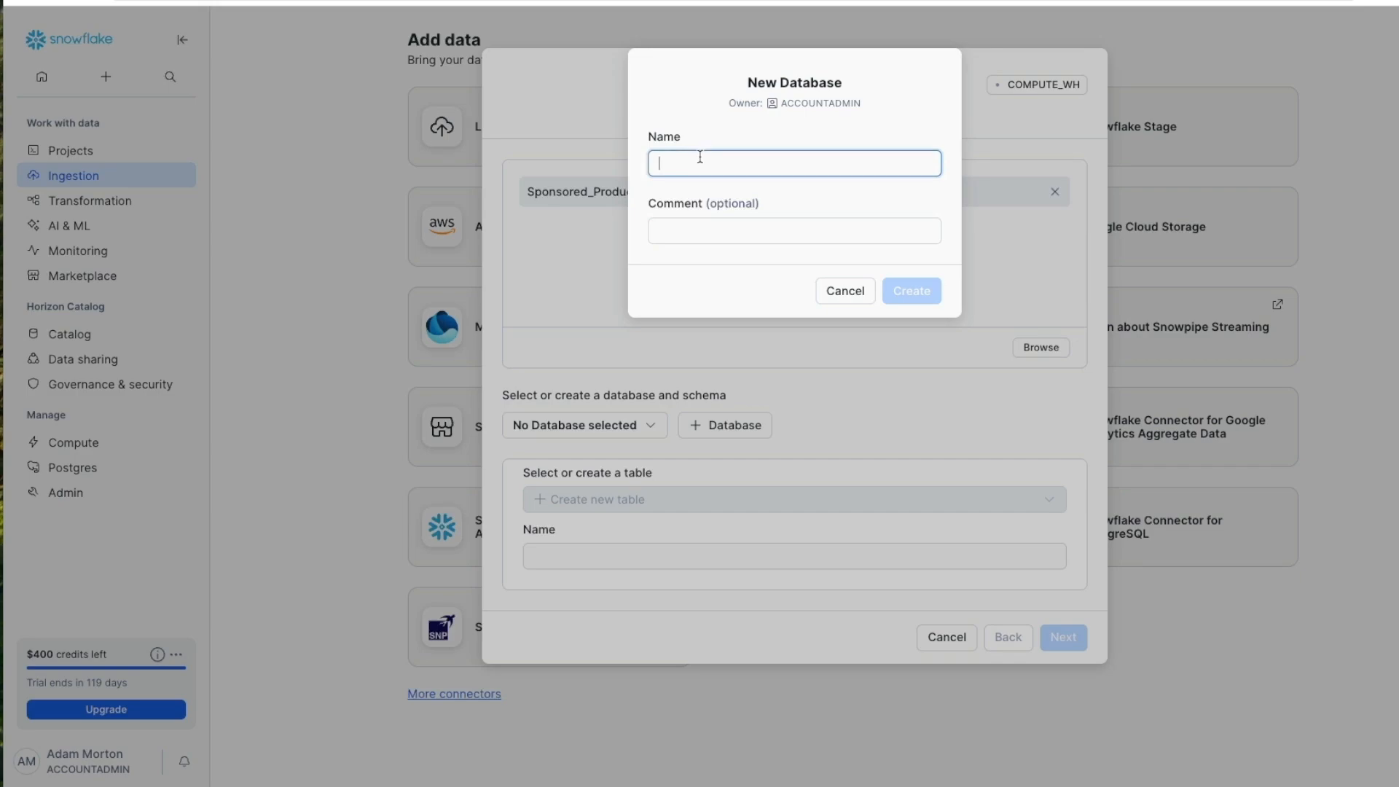
{"action": "type", "text": "Test"}
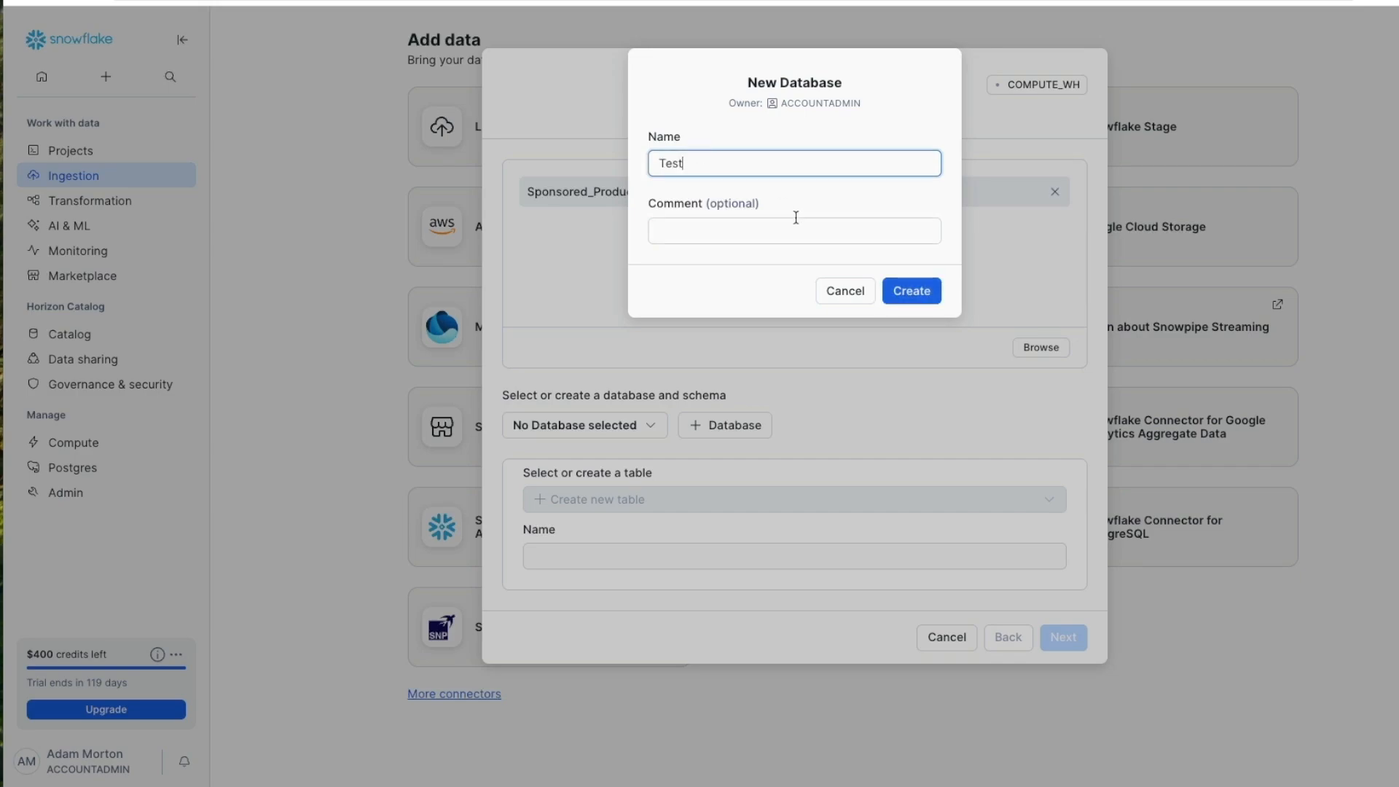
{"action": "left_click", "coordinate": [912, 291]}
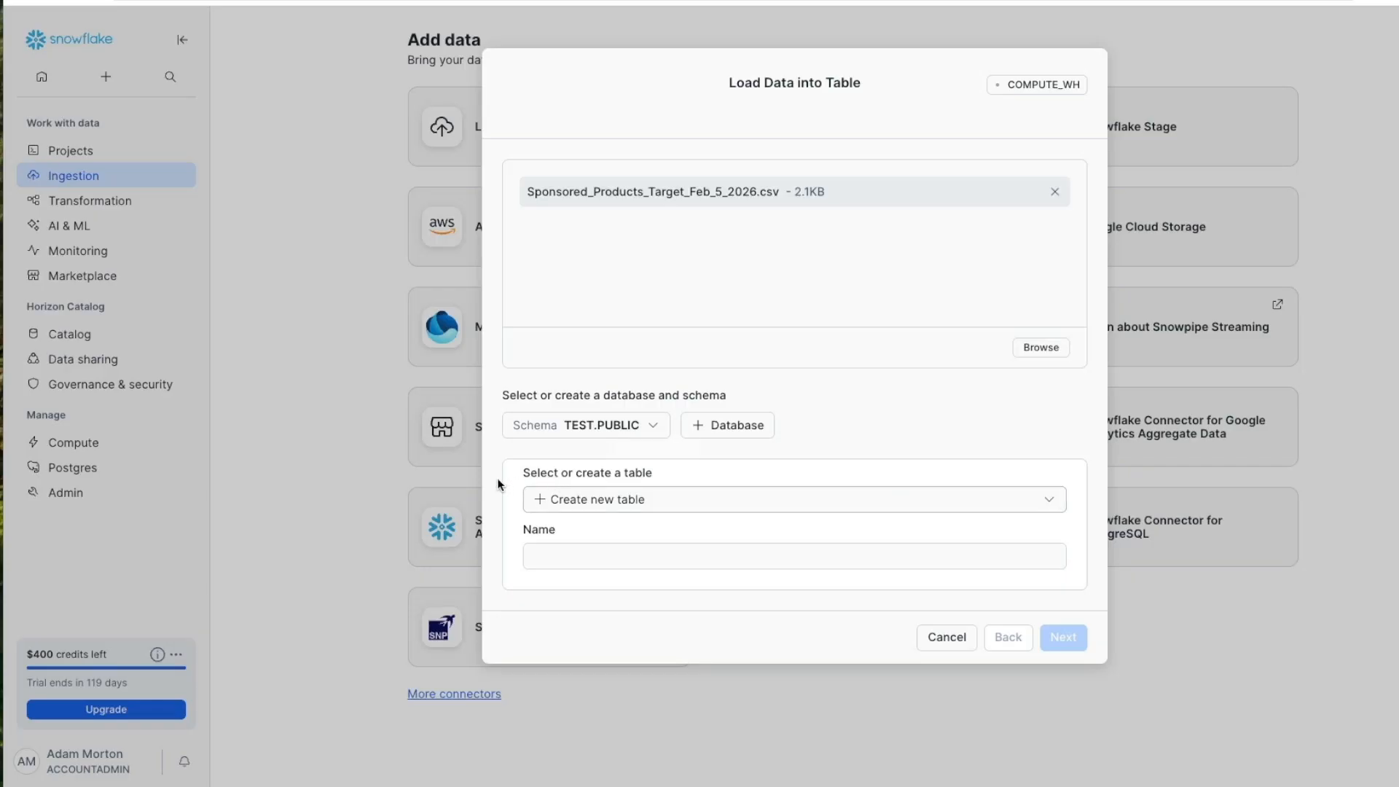
Set the load to create a new table named sponsored_products and proceed to the schema settings.
{"action": "left_click", "coordinate": [635, 503]}
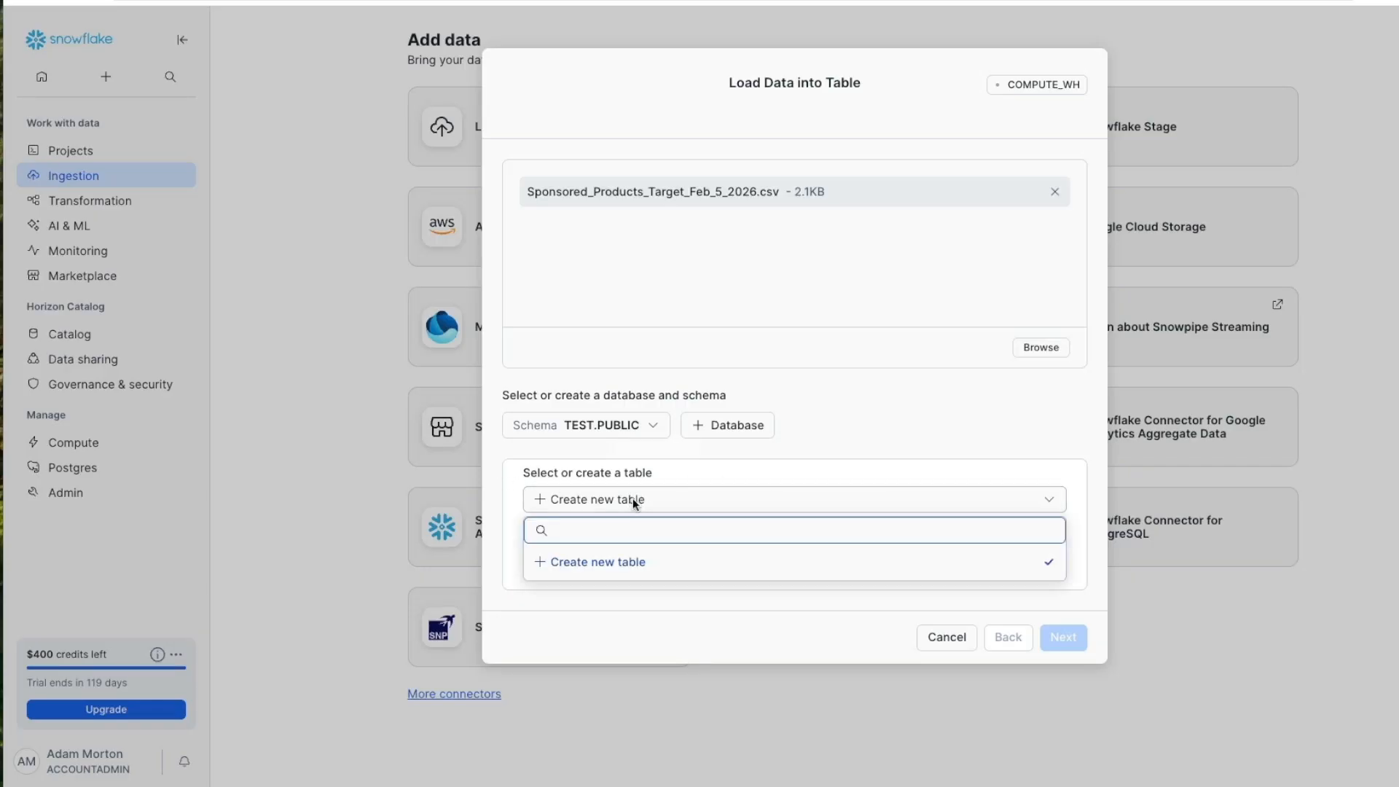
{"action": "left_click", "coordinate": [627, 564]}
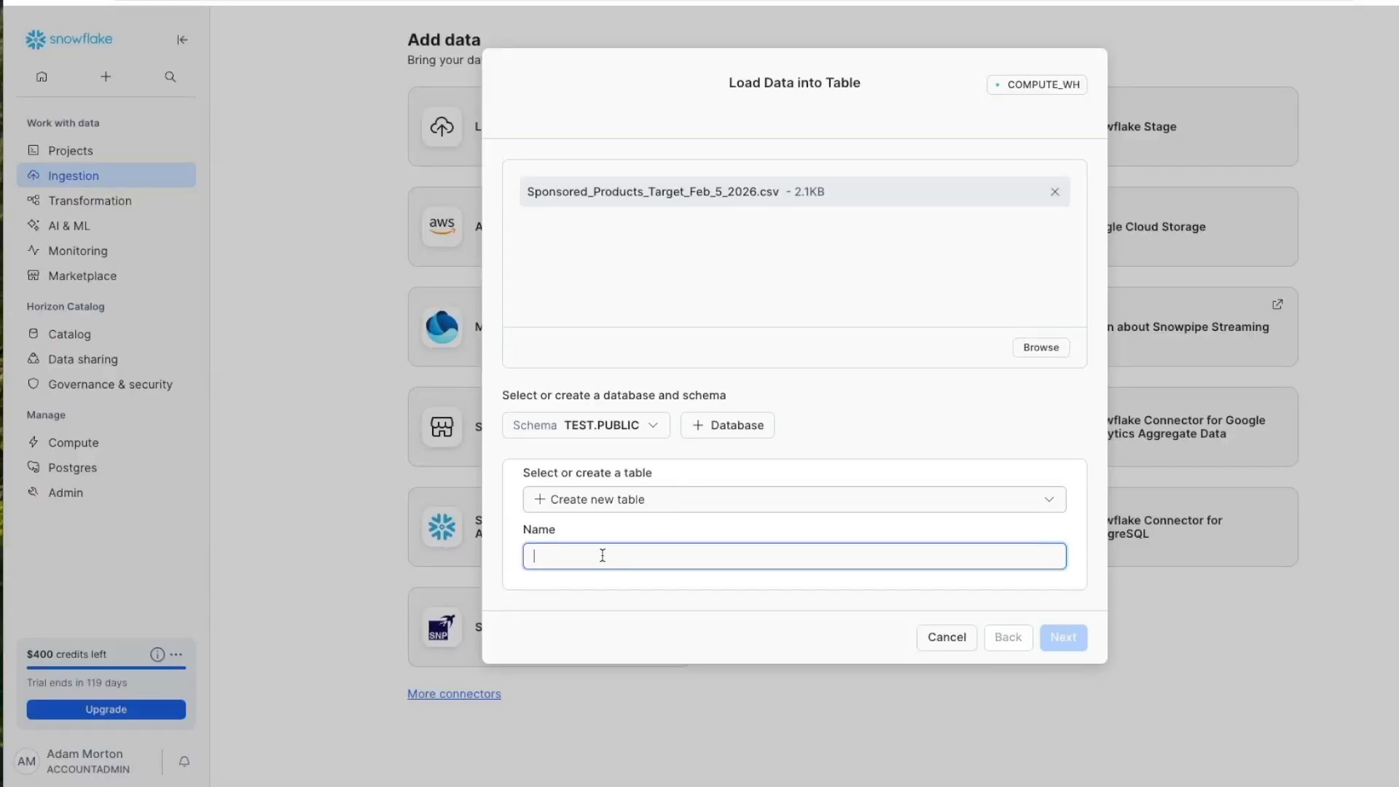
{"action": "type", "text": "sp"}
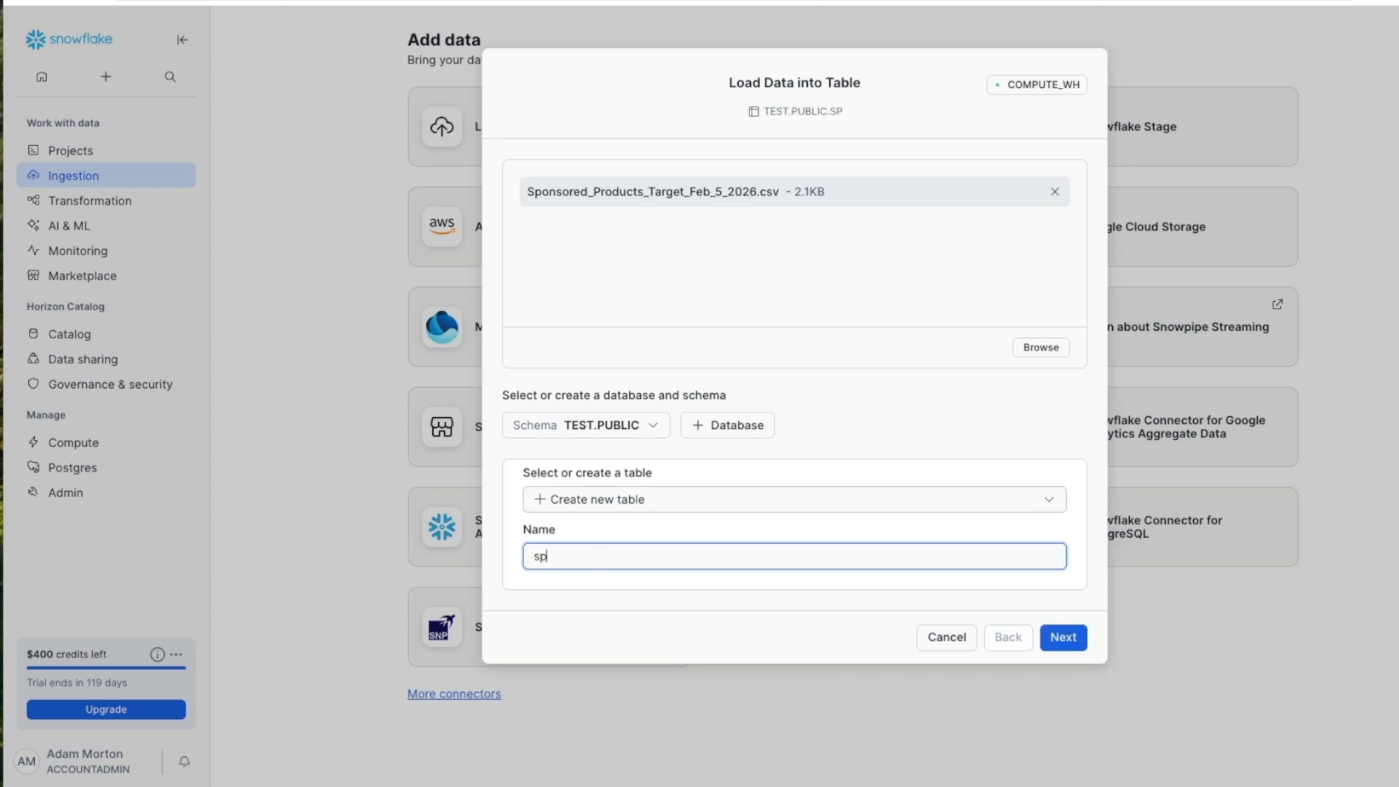
{"action": "type", "text": "onsored_products"}
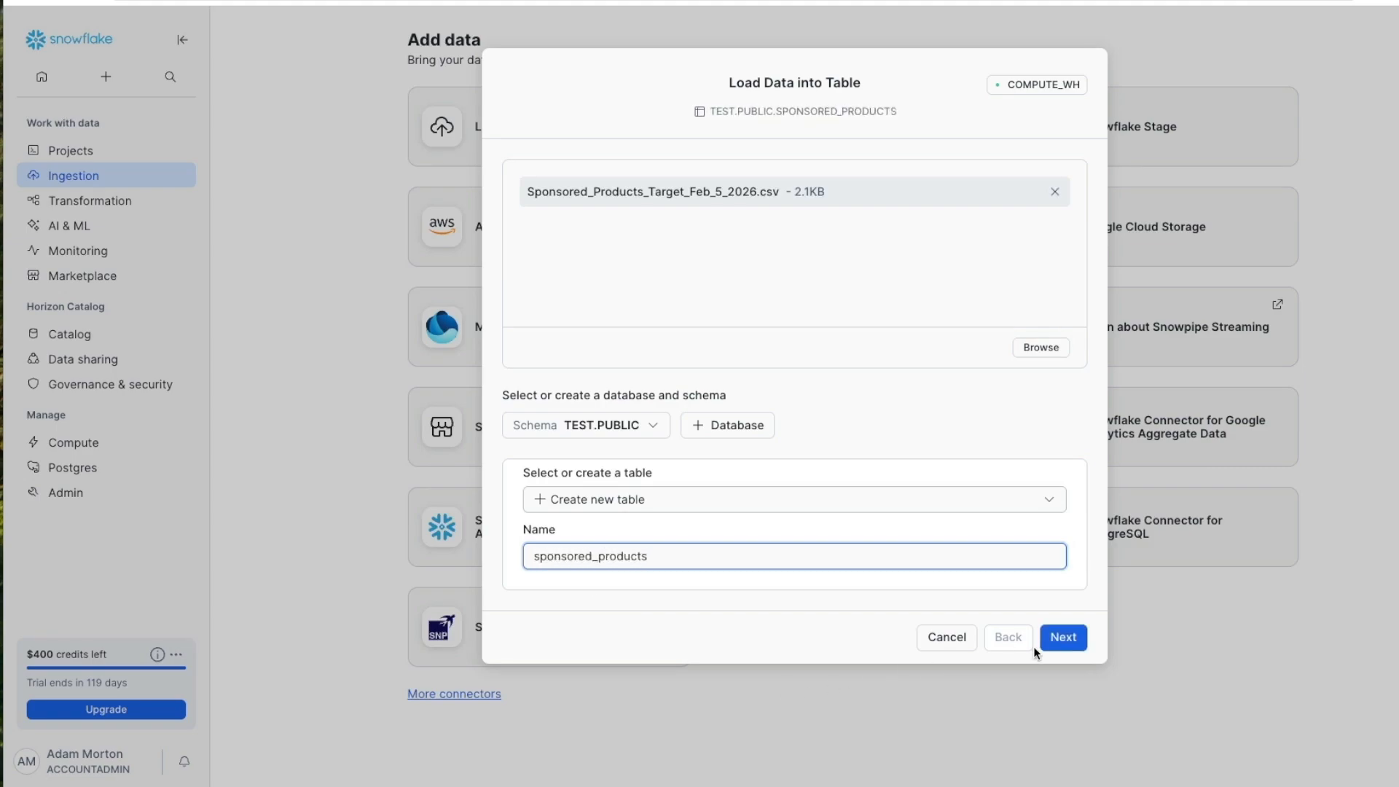
{"action": "left_click", "coordinate": [1061, 639]}
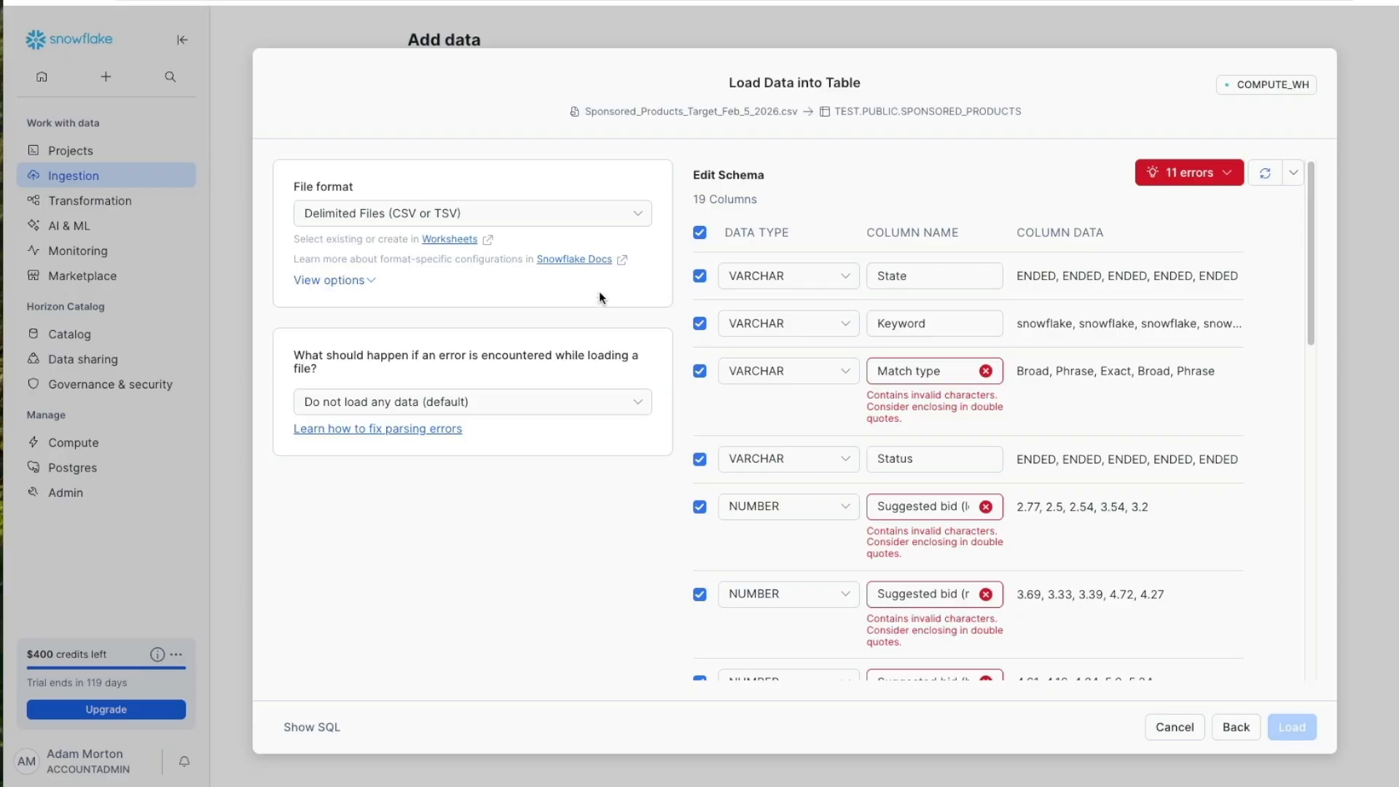
Expand the CSV file format options, review the schema errors and autofix the column names.
{"action": "left_click", "coordinate": [329, 280]}
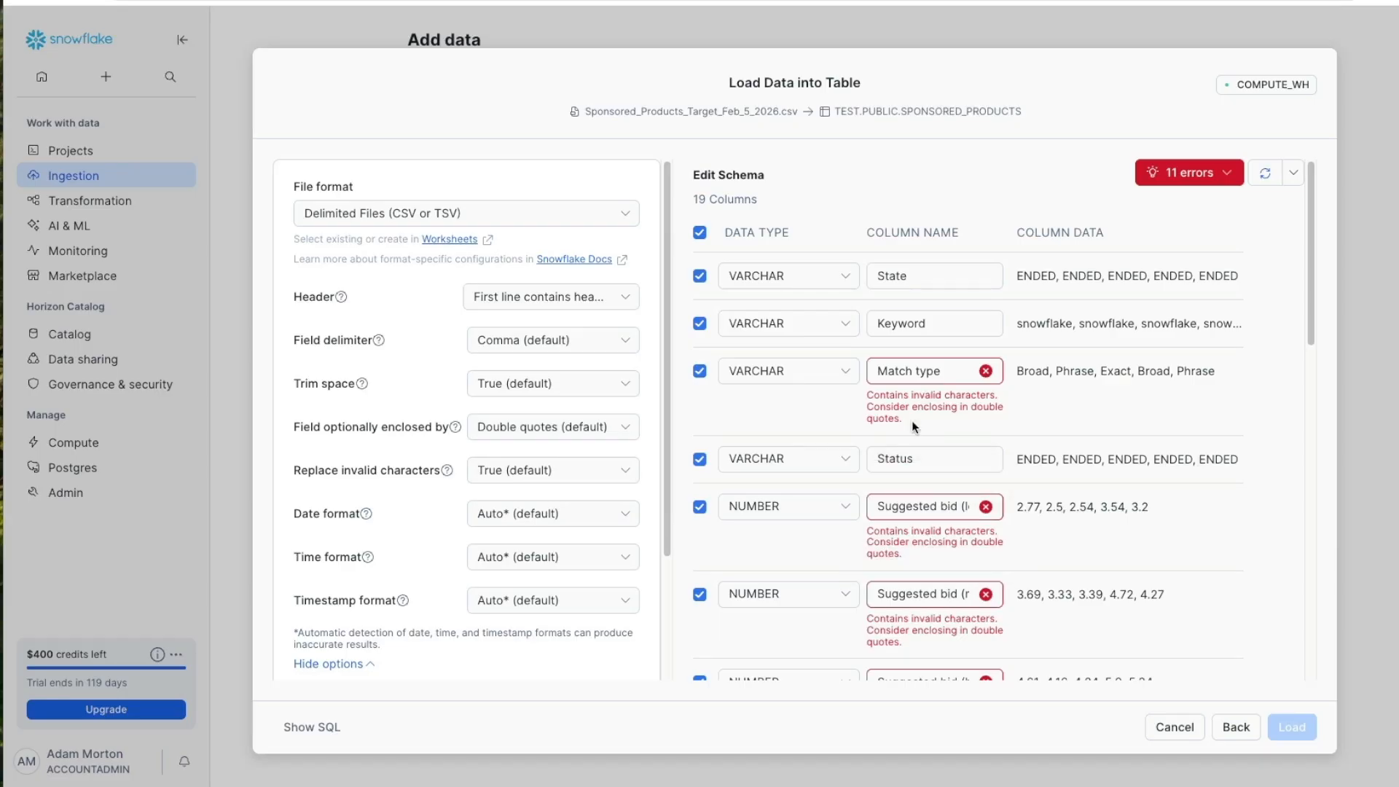
{"action": "scroll", "coordinate": [940, 510], "scroll_direction": "down", "scroll_amount": 2}
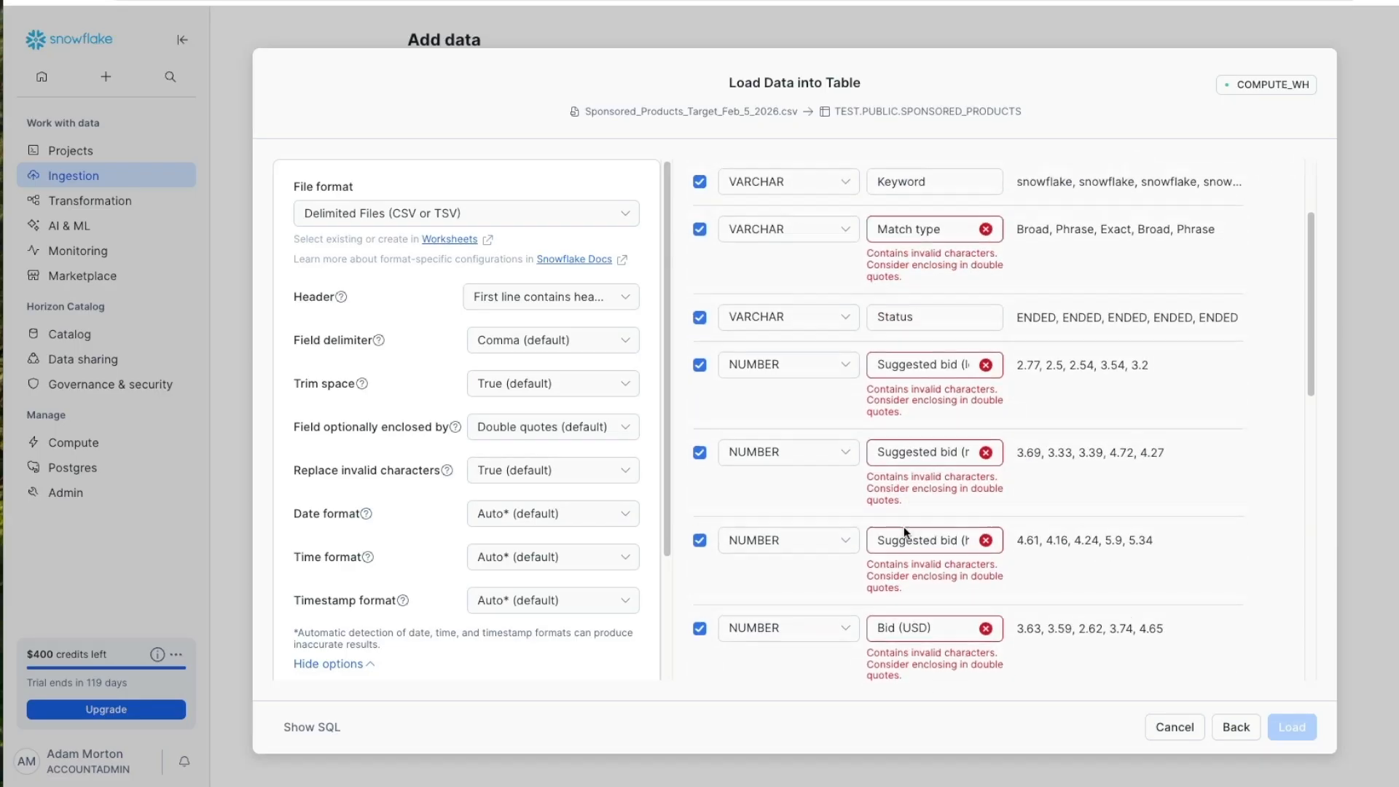
{"action": "scroll", "coordinate": [904, 526], "scroll_direction": "up", "scroll_amount": 2}
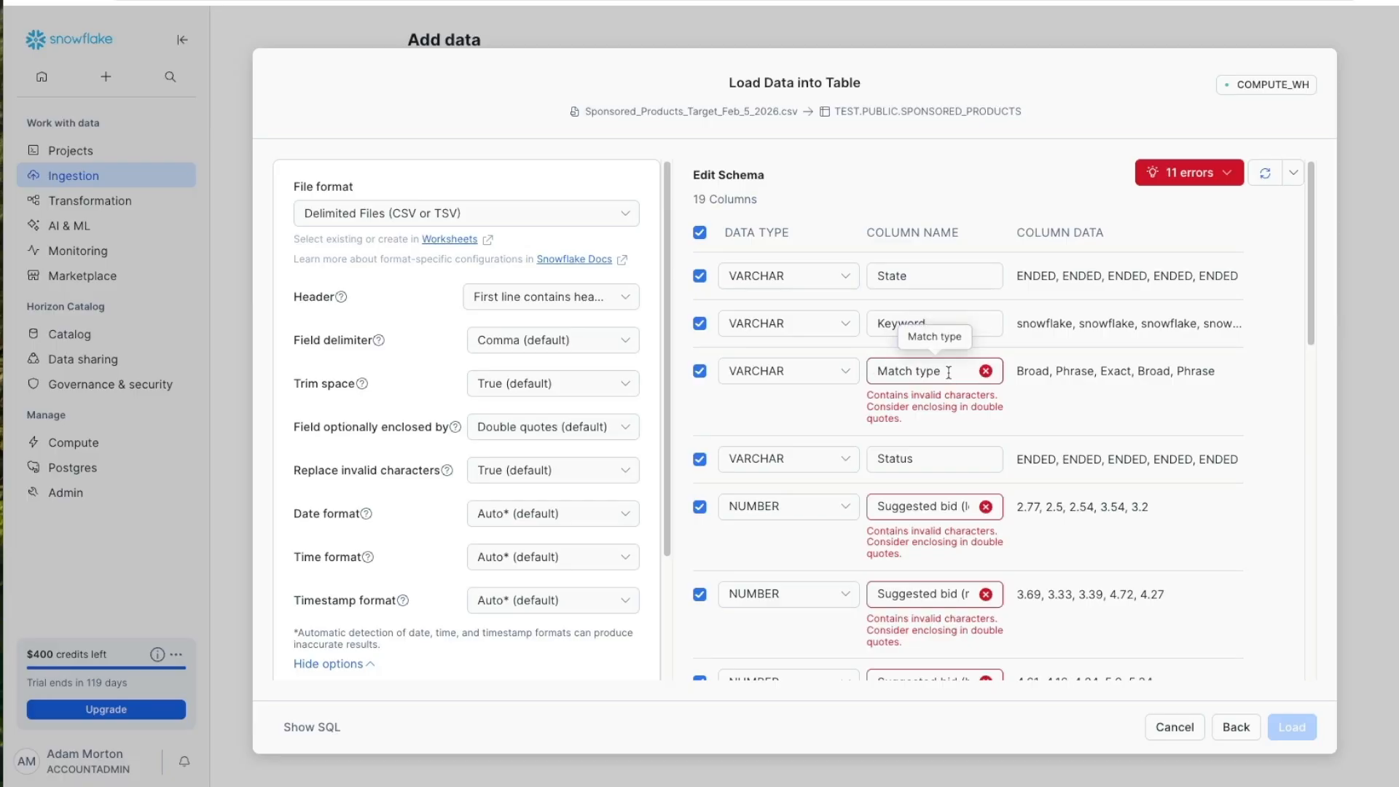
{"action": "left_click", "coordinate": [1210, 173]}
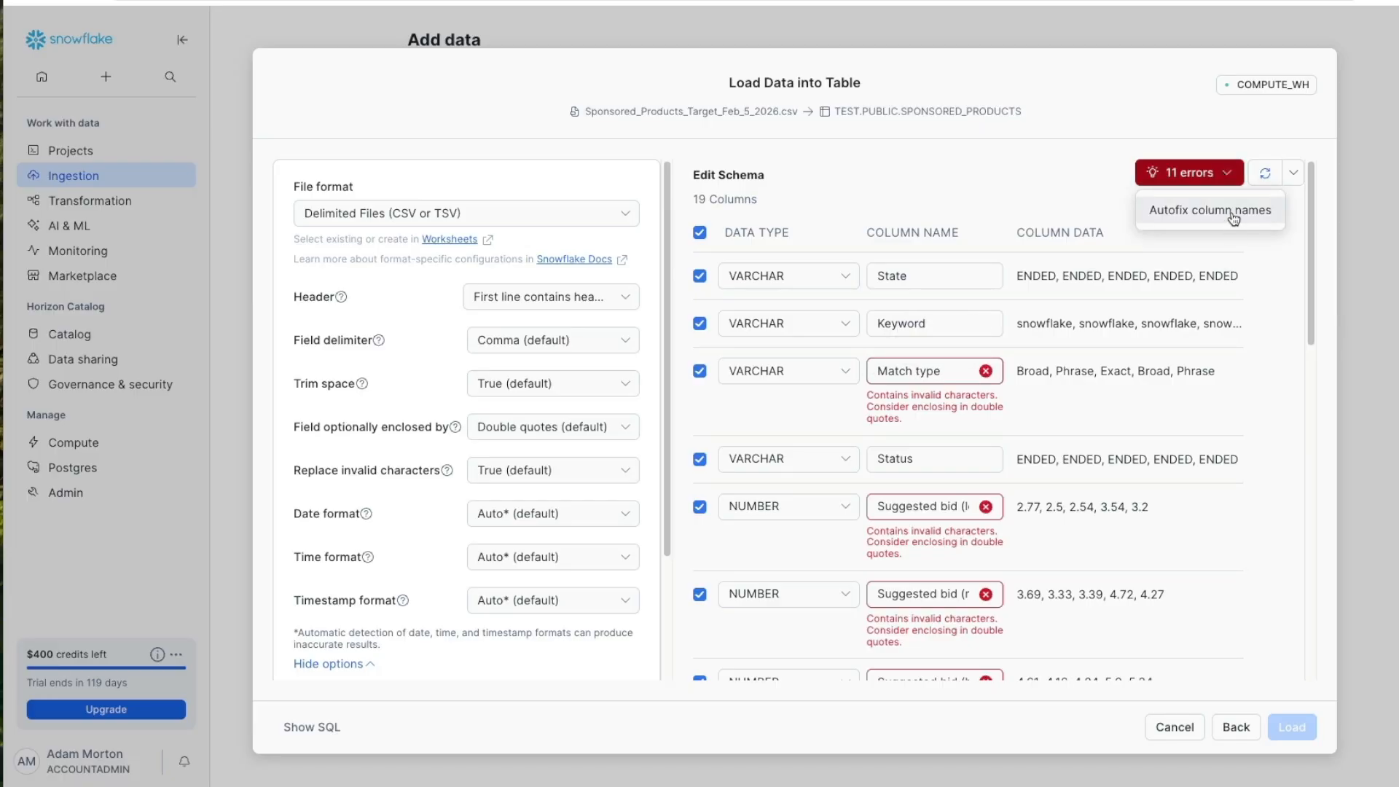
{"action": "left_click", "coordinate": [1233, 213]}
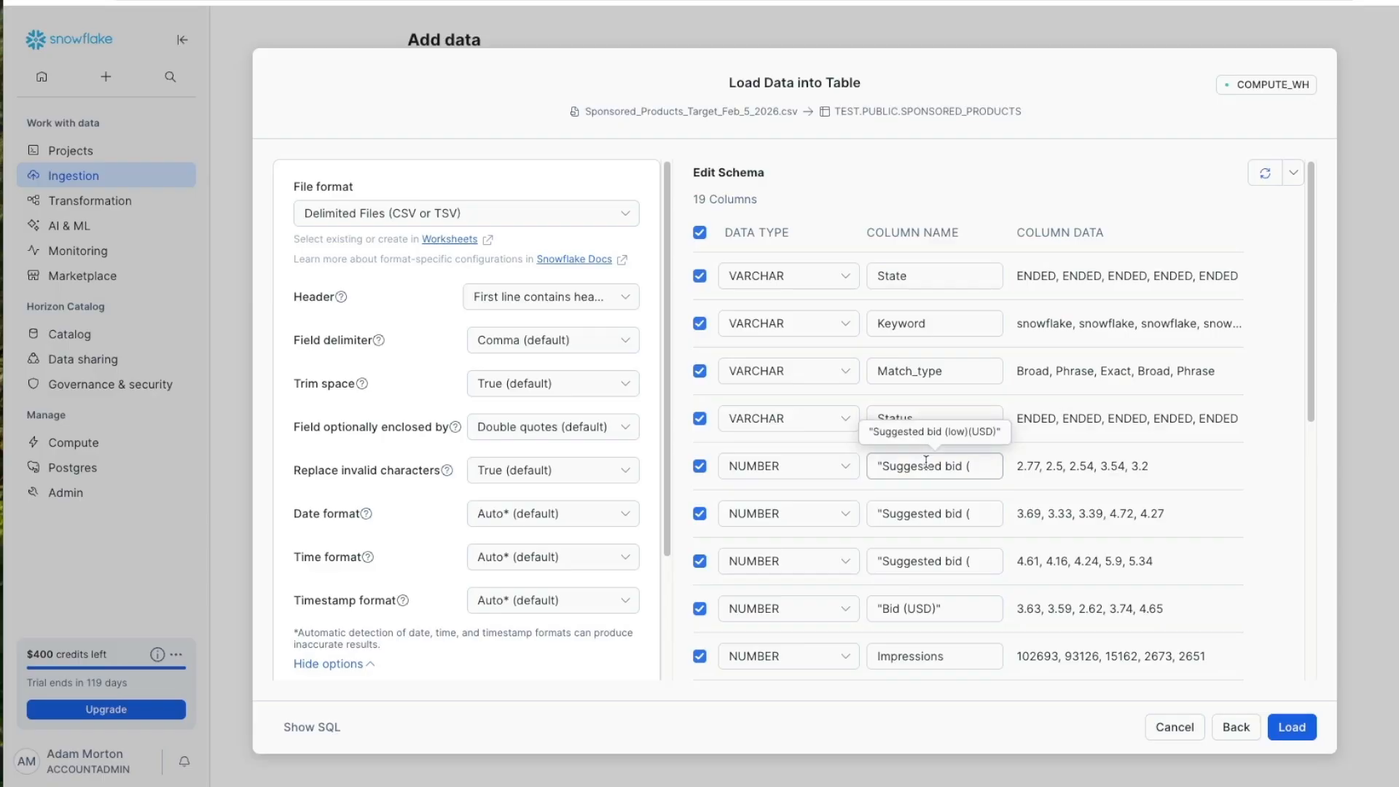
Review the corrected schema columns and load the CSV data into the table.
{"action": "scroll", "coordinate": [950, 558], "scroll_direction": "down", "scroll_amount": 5}
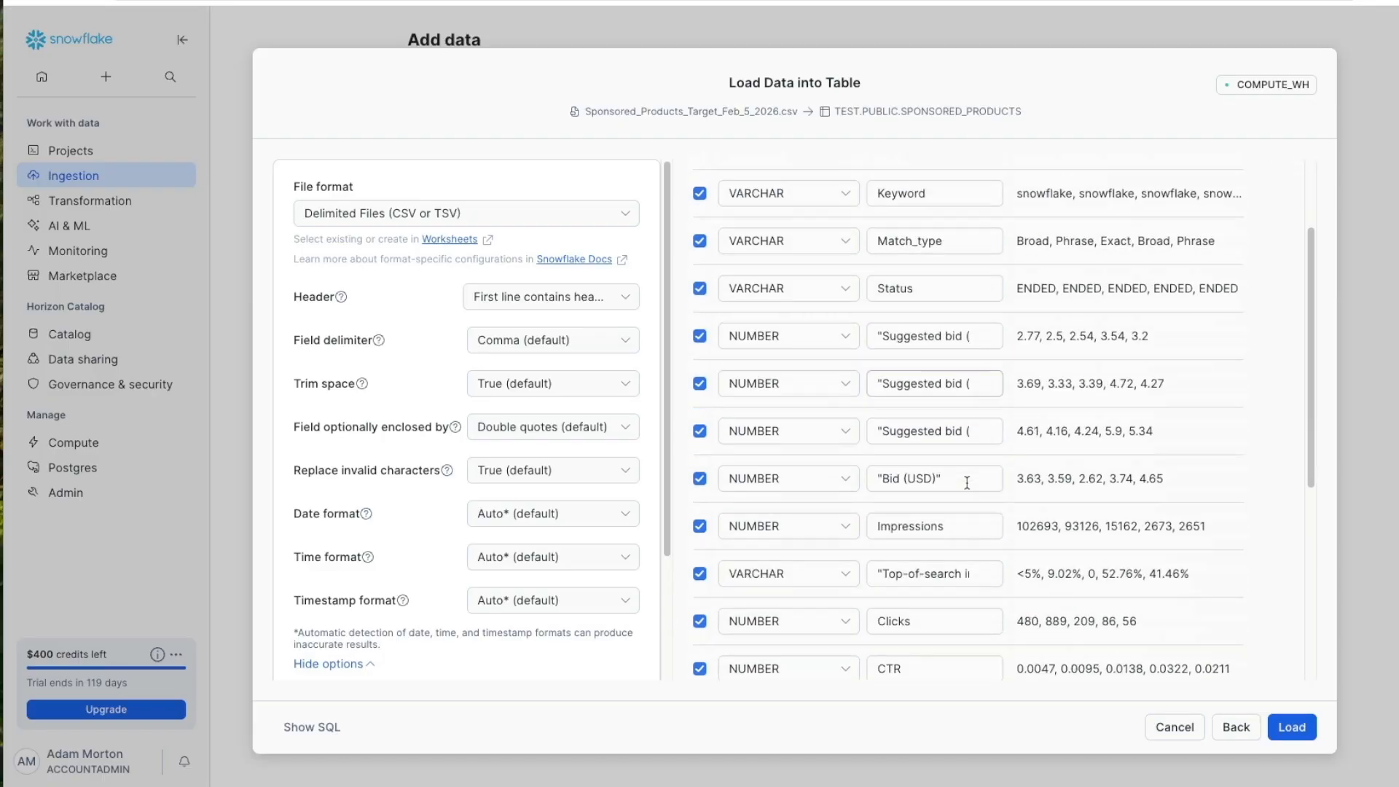
{"action": "scroll", "coordinate": [950, 570], "scroll_direction": "down", "scroll_amount": 2}
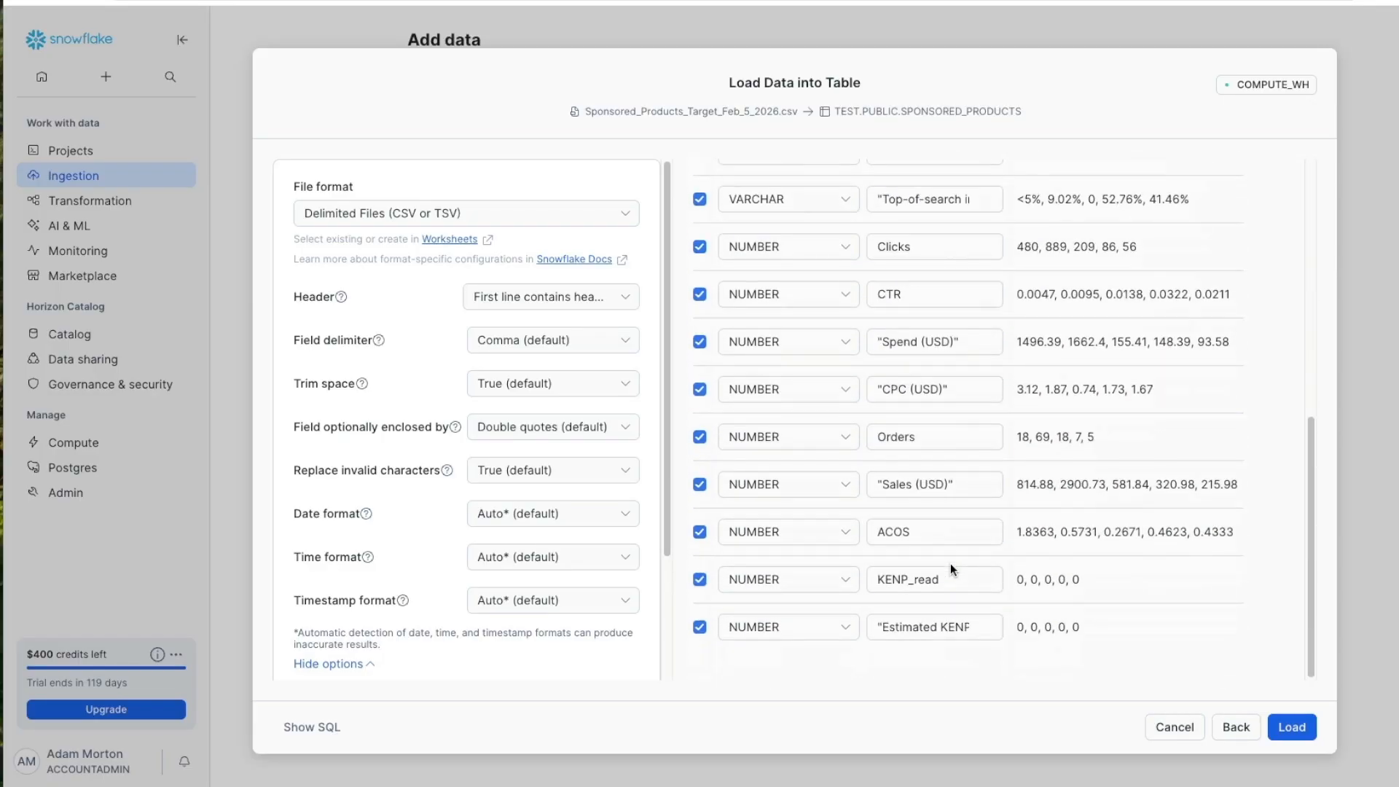
{"action": "scroll", "coordinate": [950, 569], "scroll_direction": "up", "scroll_amount": 10}
{"action": "left_click", "coordinate": [1292, 728]}
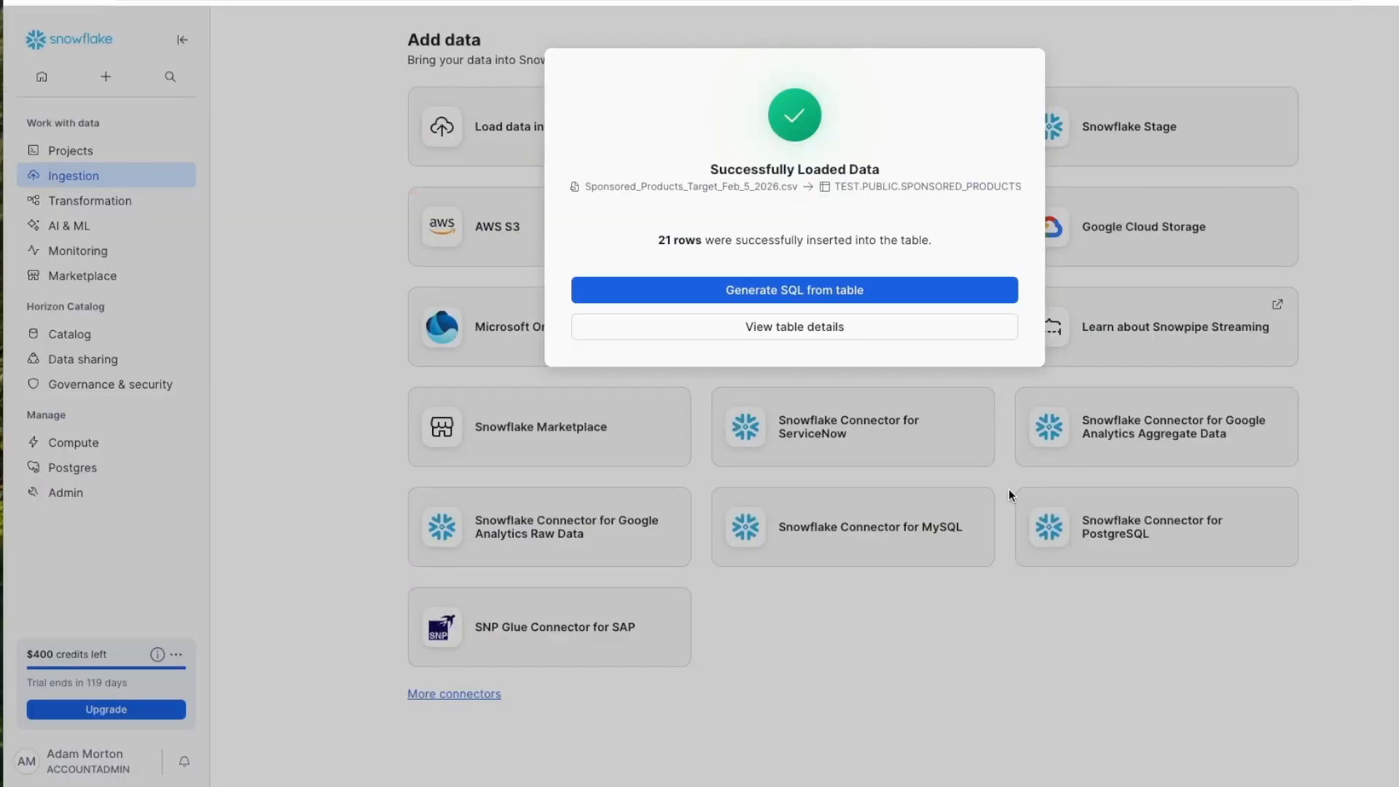
Open the details of the newly loaded table and examine its data preview.
{"action": "left_click", "coordinate": [809, 330]}
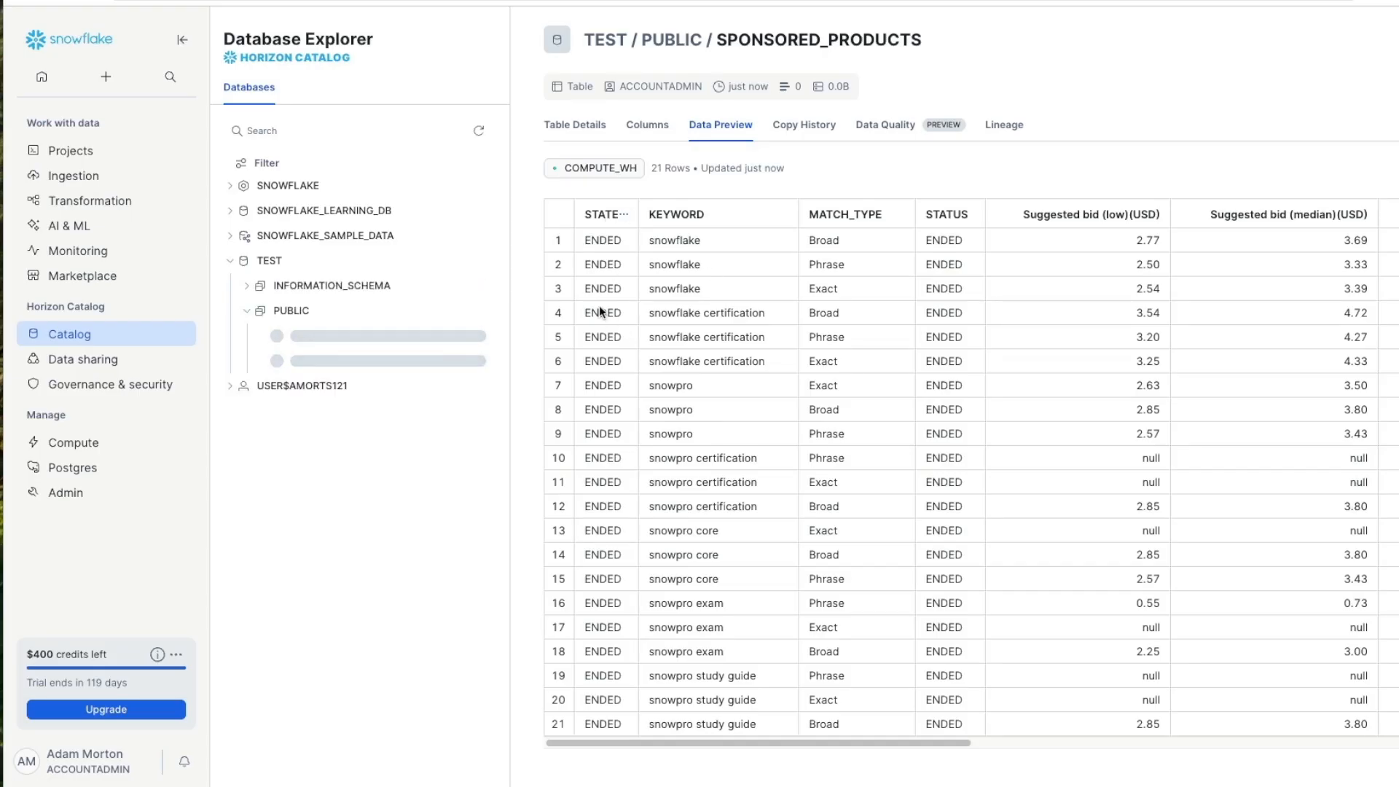
{"action": "left_click_drag", "start_coordinate": [931, 743], "coordinate": [699, 772]}
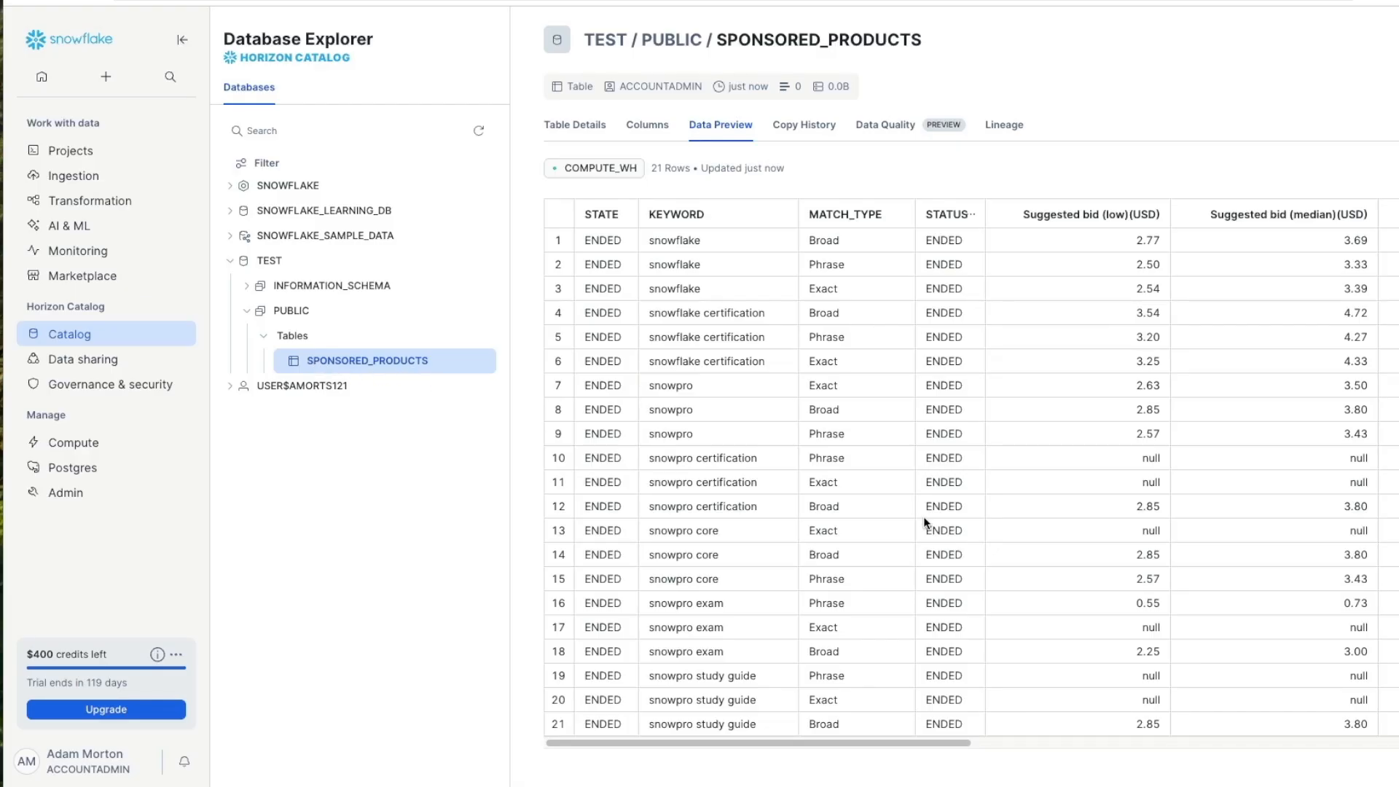
Return to the Add data page and open the ingestion Copy History.
{"action": "mouse_move", "coordinate": [80, 177]}
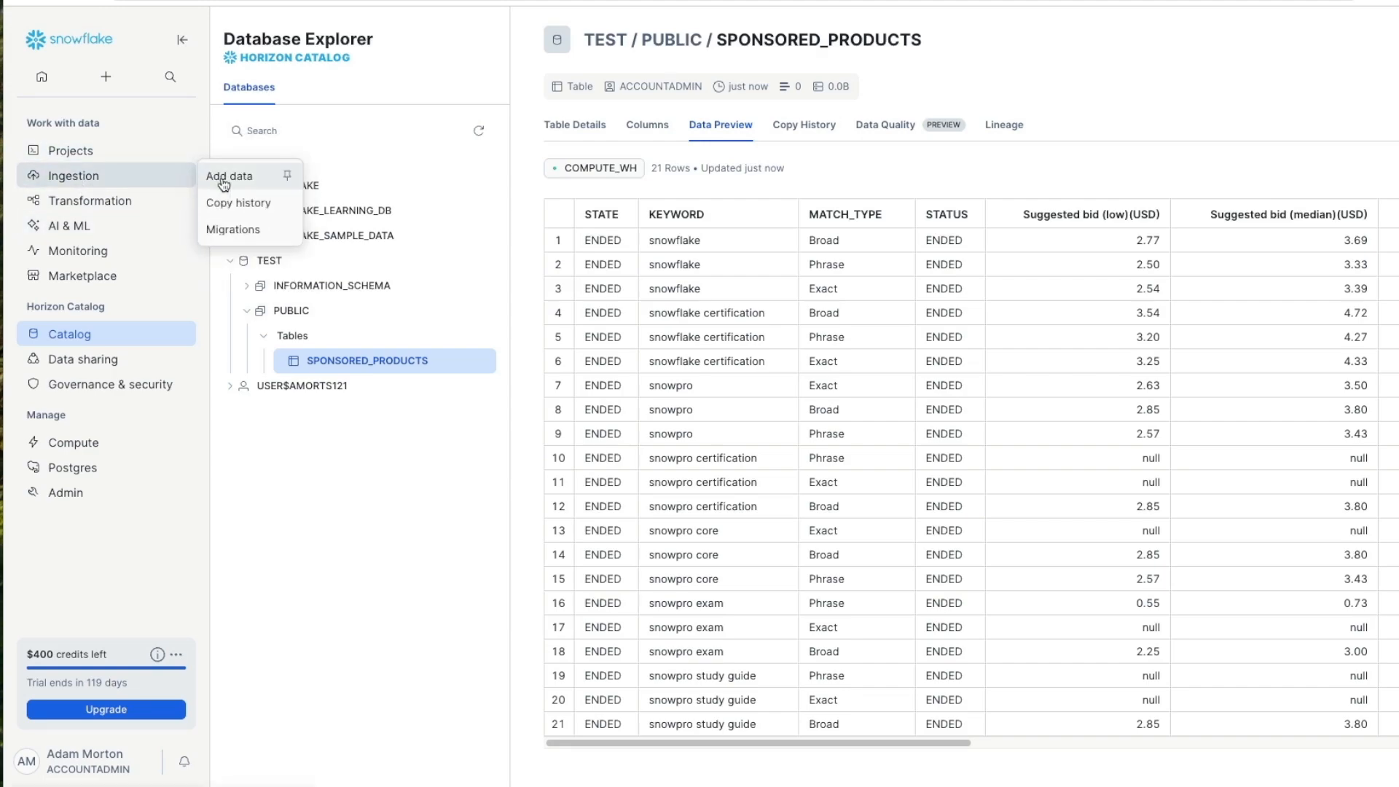
{"action": "left_click", "coordinate": [224, 183]}
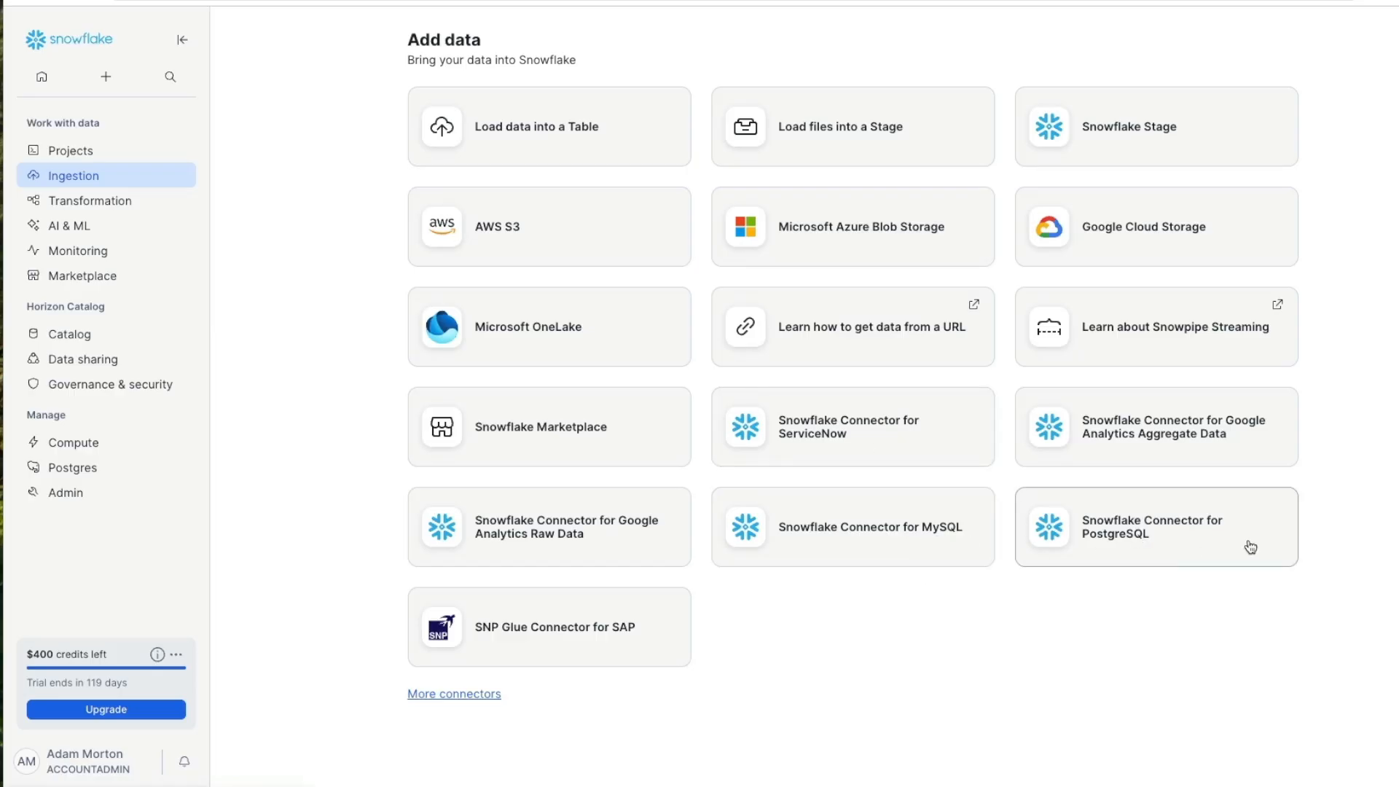
{"action": "mouse_move", "coordinate": [93, 183]}
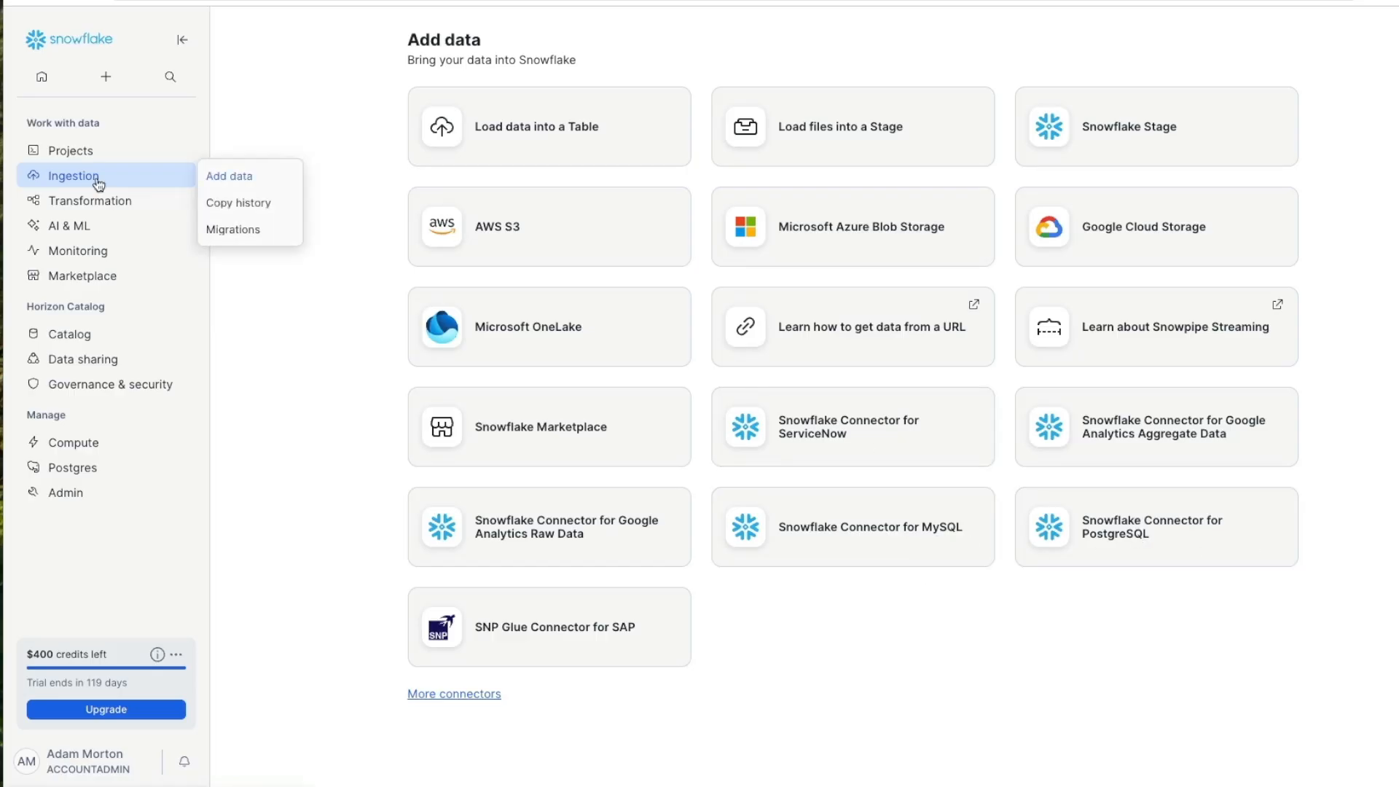
{"action": "left_click", "coordinate": [257, 208]}
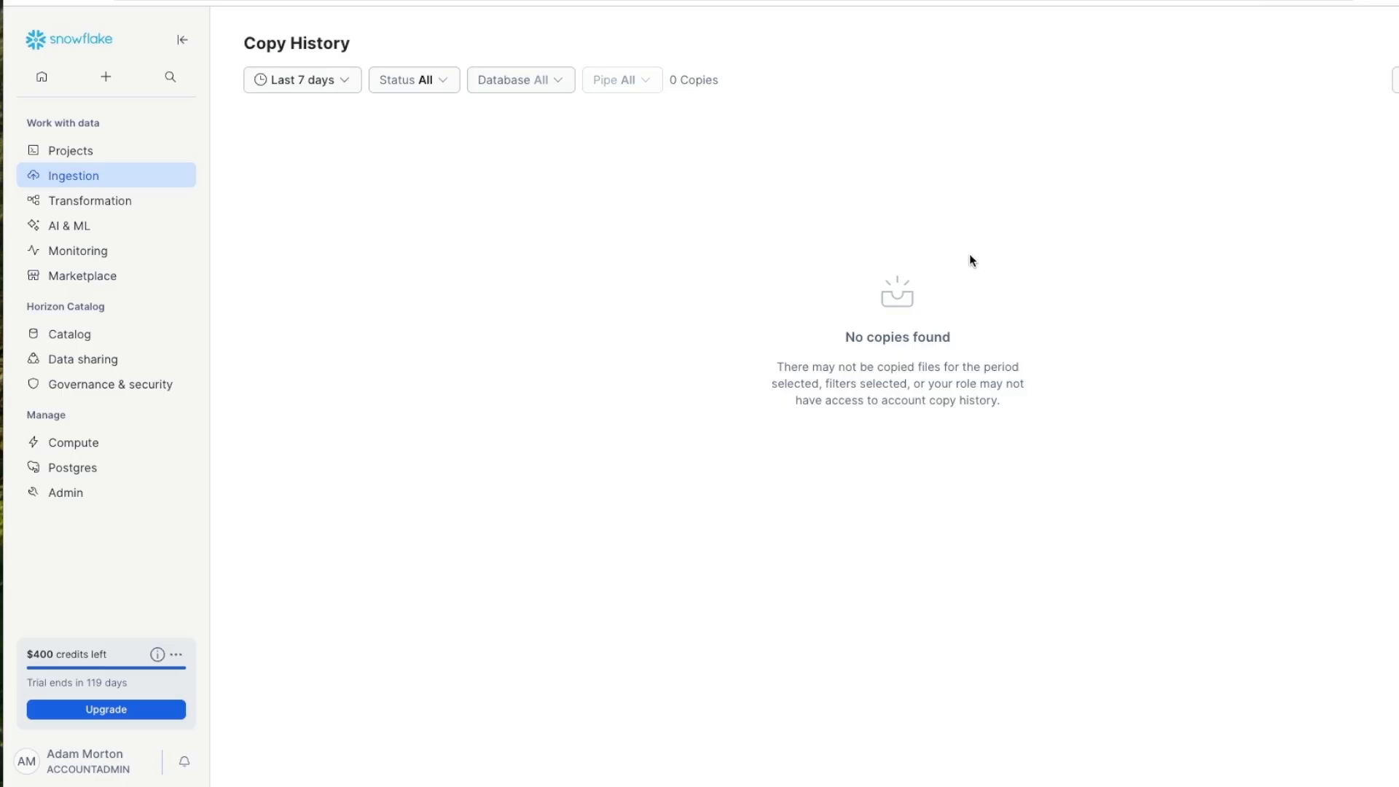
Switch to the Snowflake documentation on monitoring data loading and highlight the statement about latency of up to 2 hours.
{"action": "left_click", "coordinate": [510, 1]}
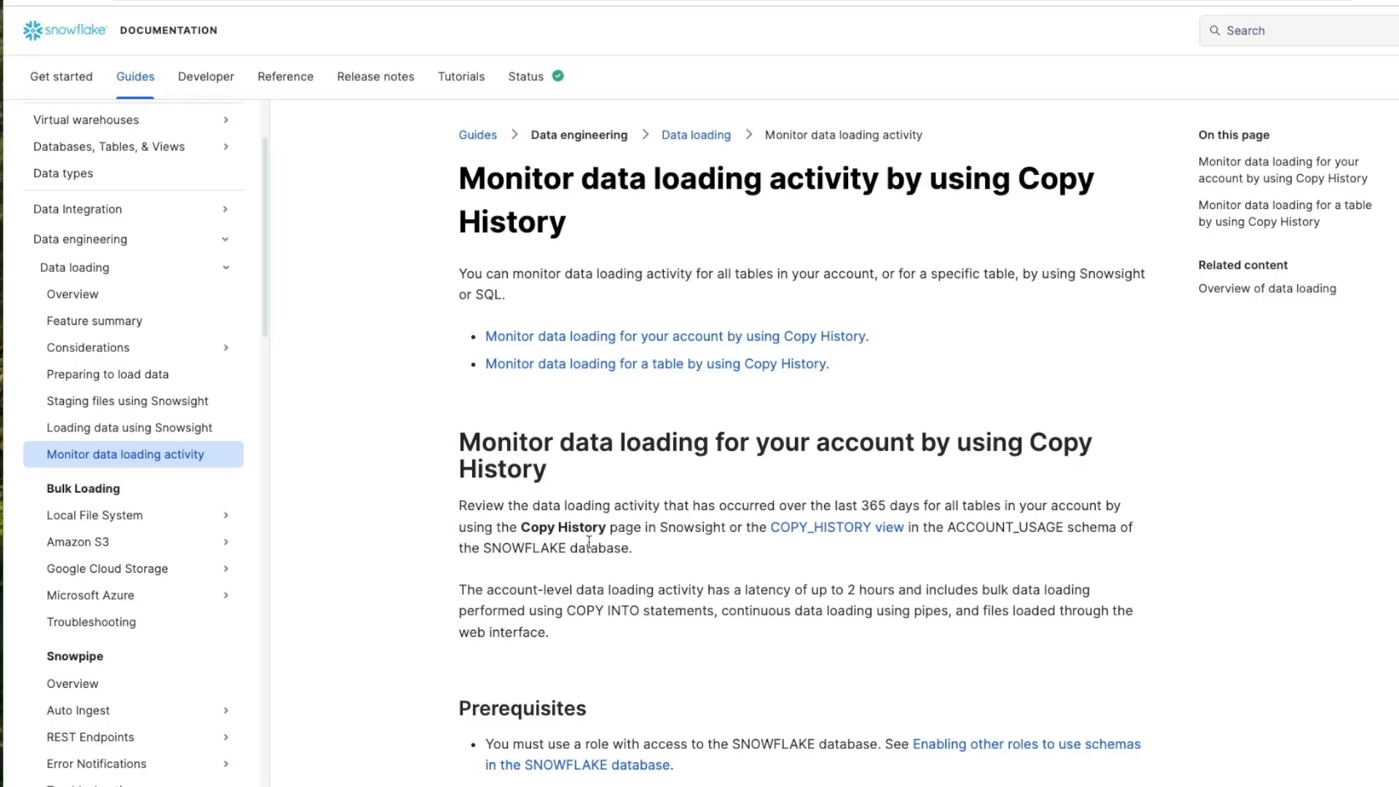
{"action": "left_click_drag", "start_coordinate": [584, 590], "coordinate": [911, 590]}
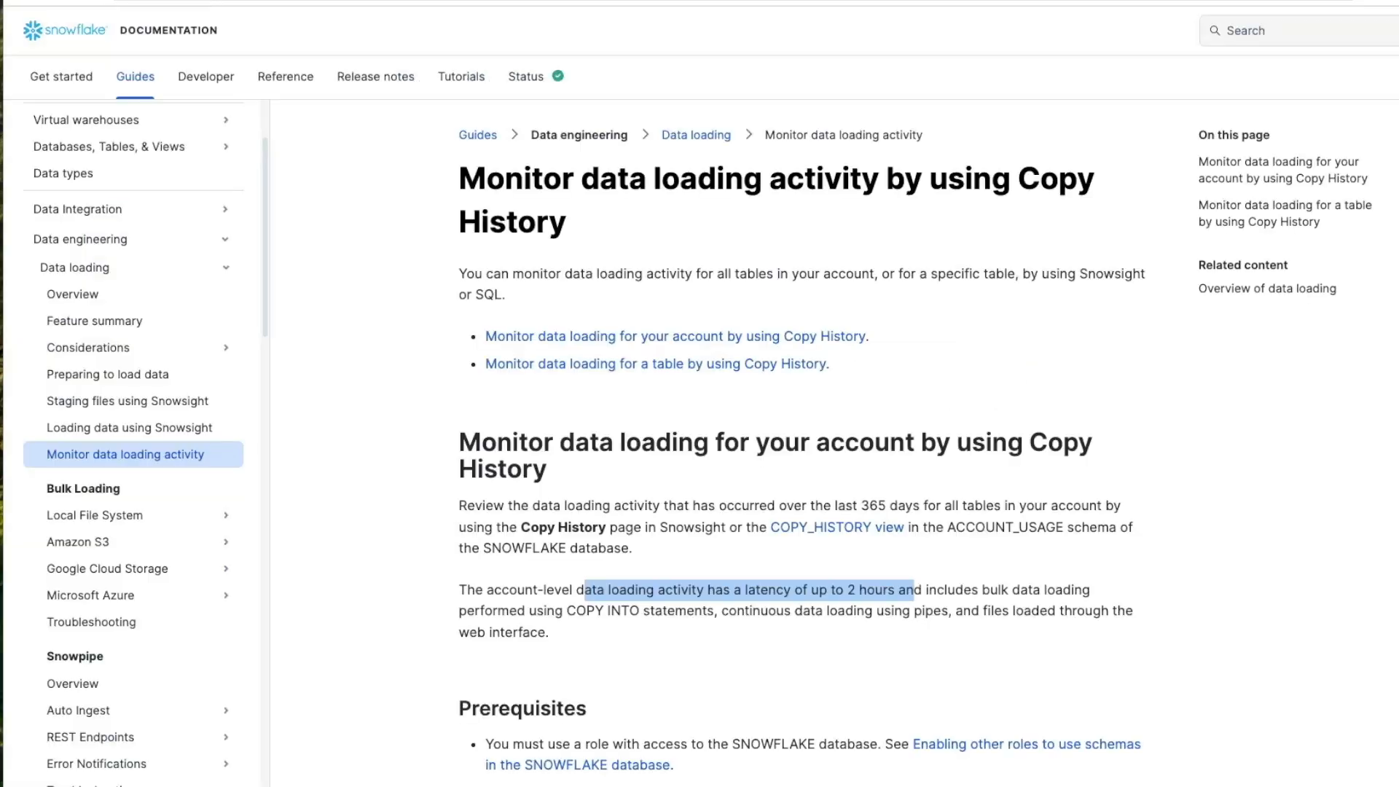
Open the COPY_HISTORY table function reference in the documentation and examine its example query for loading activity in the last hour.
{"action": "scroll", "coordinate": [710, 496], "scroll_direction": "down", "scroll_amount": 4}
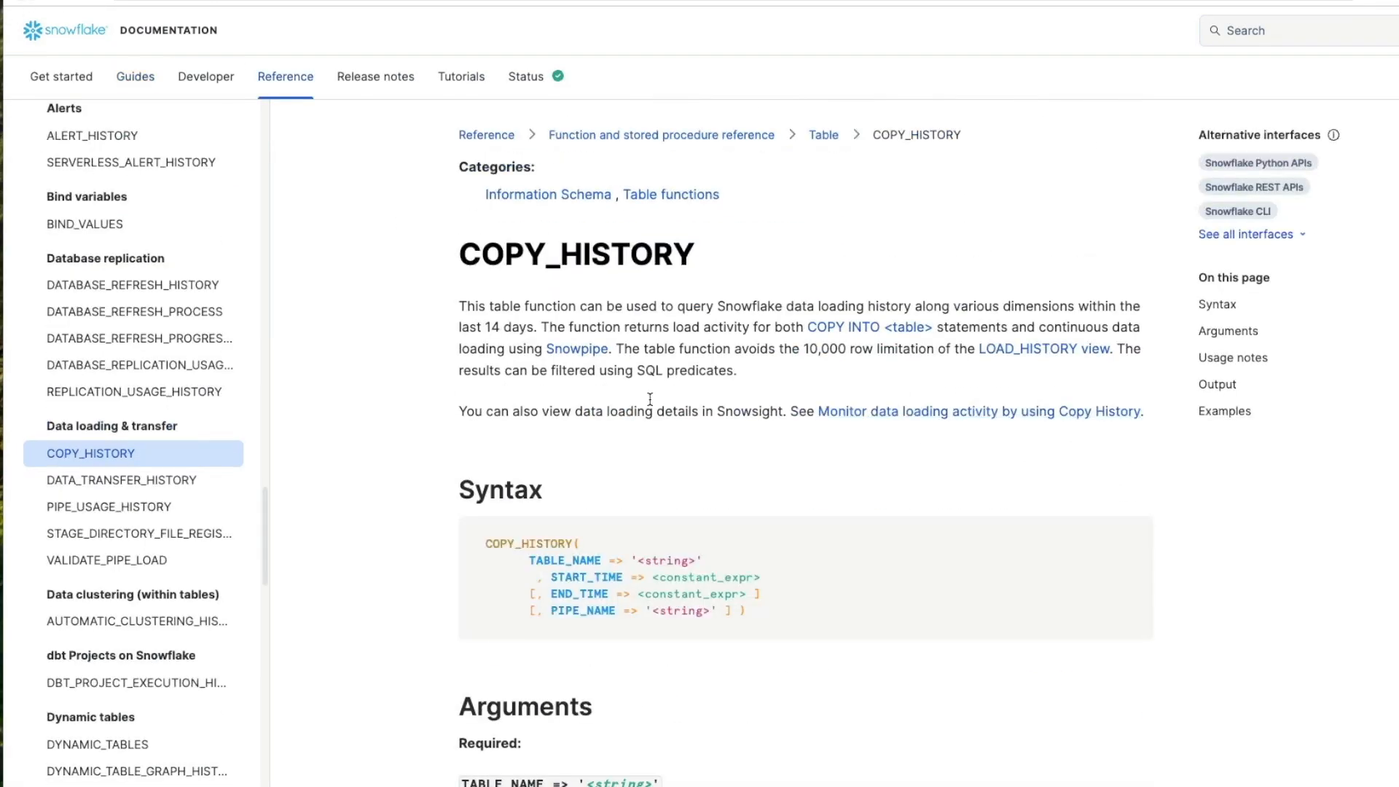
{"action": "scroll", "coordinate": [569, 399], "scroll_direction": "down", "scroll_amount": 15}
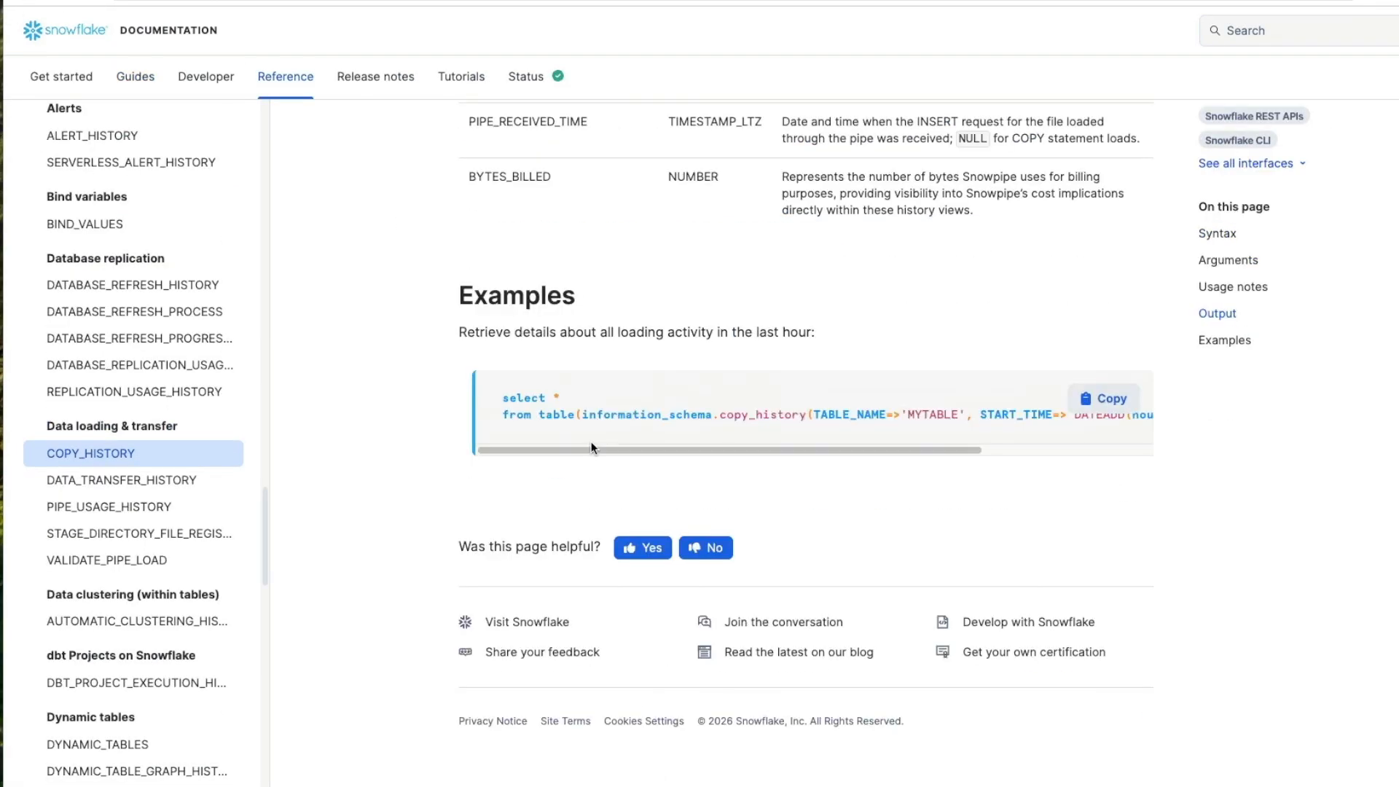
{"action": "left_click_drag", "start_coordinate": [676, 450], "coordinate": [503, 452]}
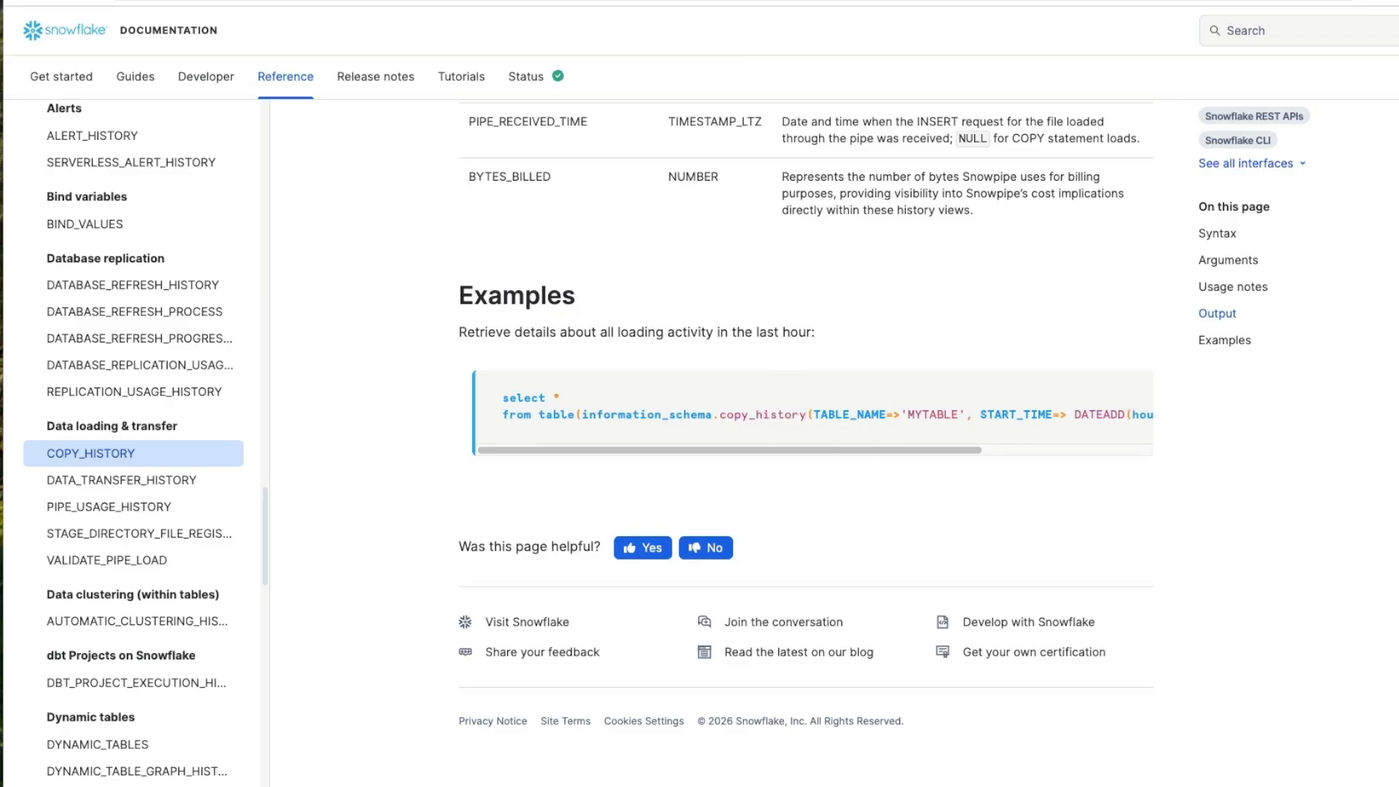
Switch back to the Snowflake web interface and open the Migrations page of the Ingestion section.
{"action": "left_click", "coordinate": [729, 1]}
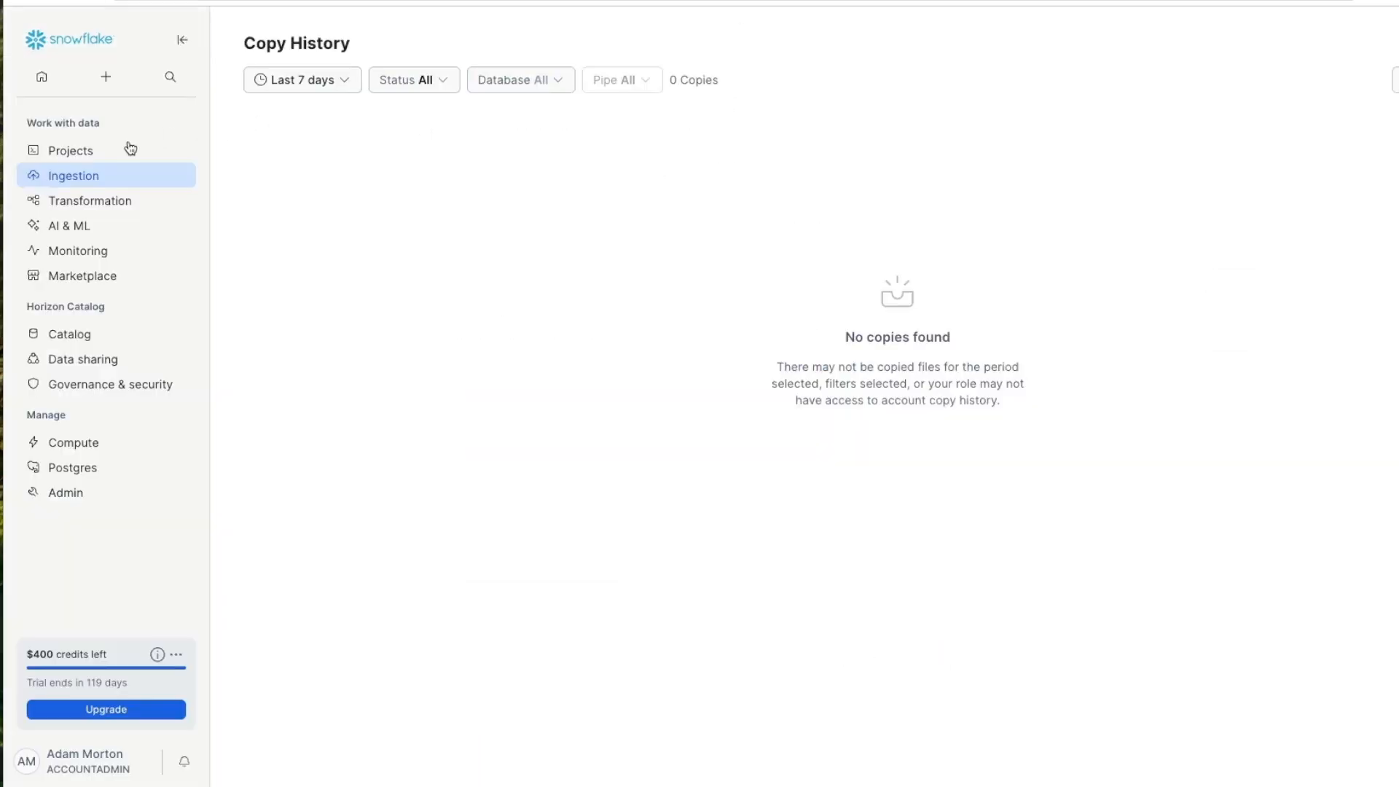
{"action": "mouse_move", "coordinate": [105, 171]}
{"action": "left_click", "coordinate": [285, 233]}
{"action": "left_click", "coordinate": [247, 231]}
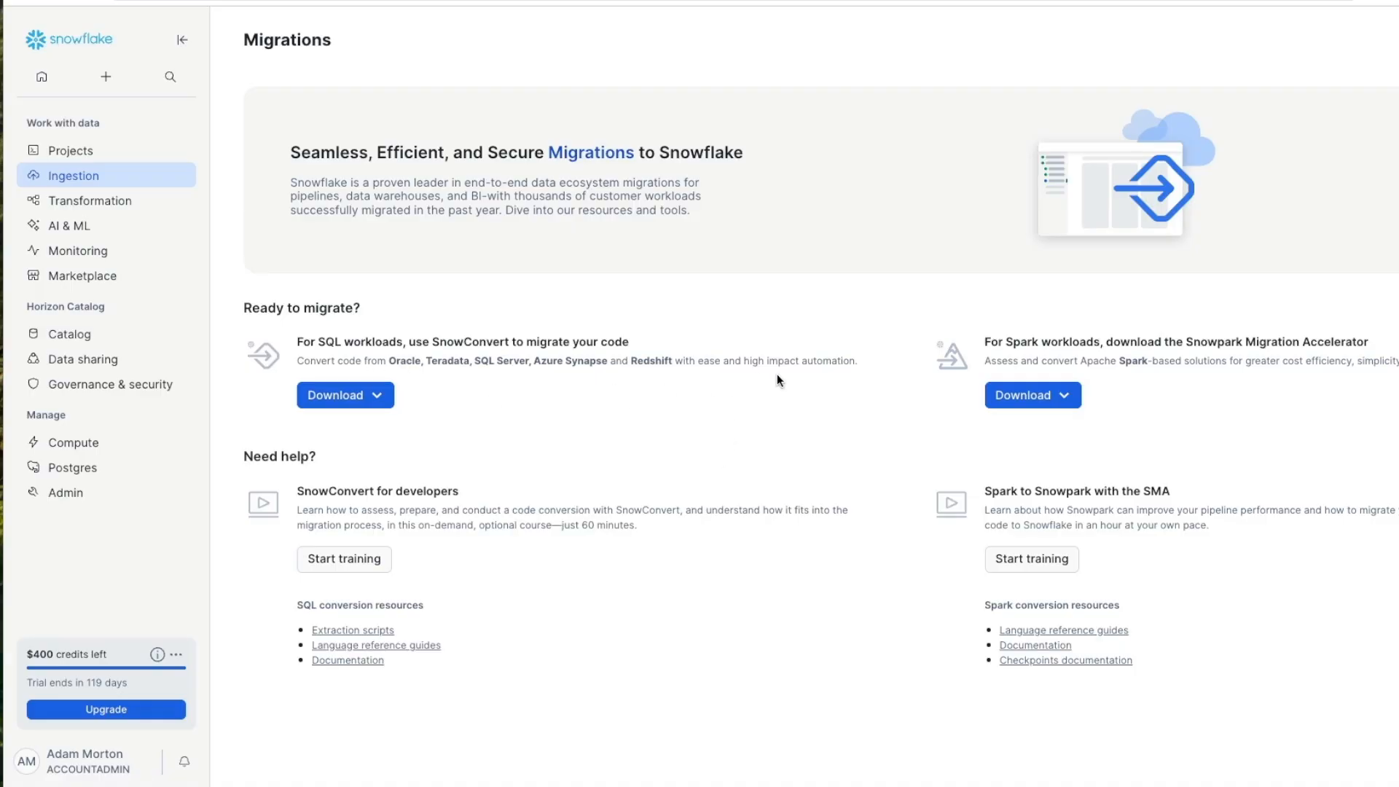
Highlight SnowConvert in the SQL workloads heading and examine its available download platforms without choosing one.
{"action": "left_click", "coordinate": [368, 395]}
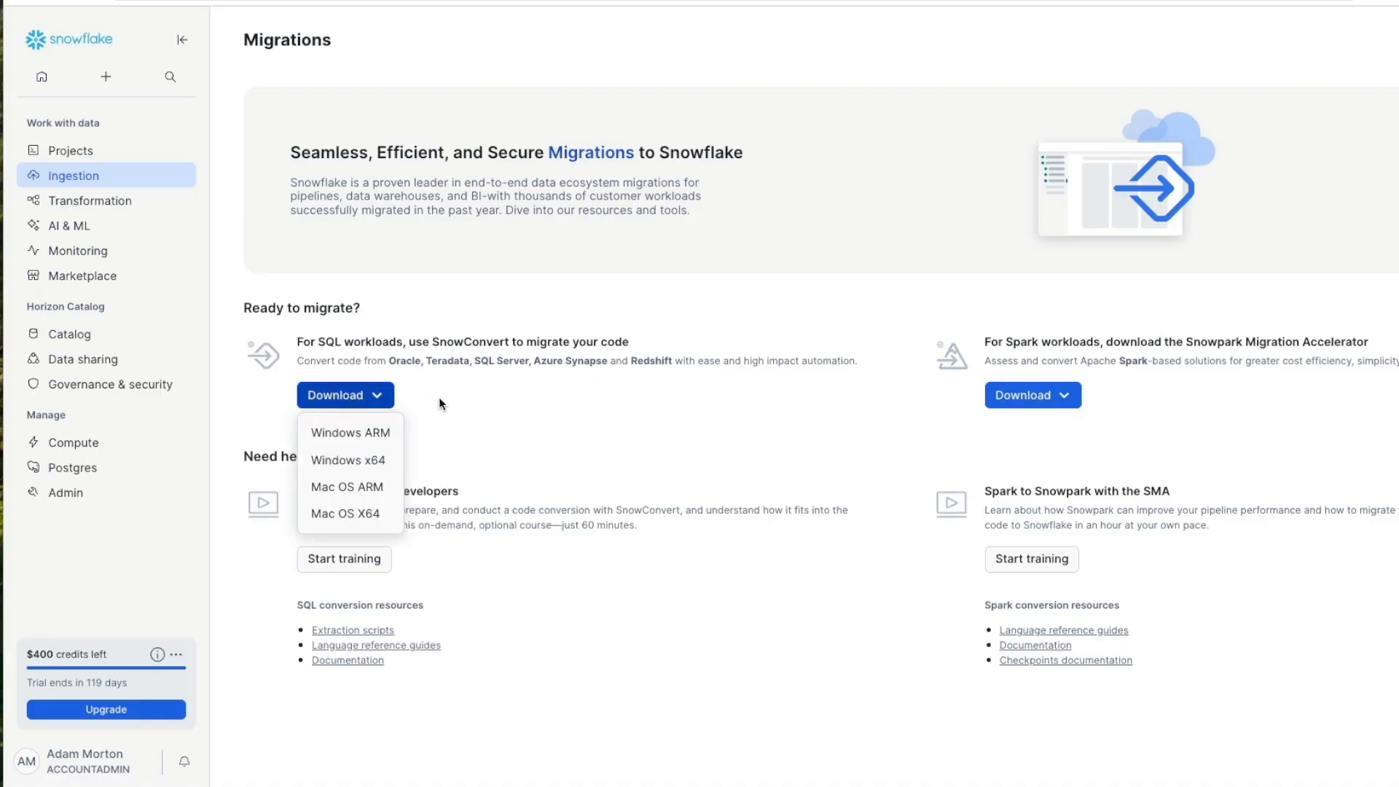
{"action": "left_click_drag", "start_coordinate": [433, 341], "coordinate": [517, 342]}
{"action": "left_click", "coordinate": [368, 395]}
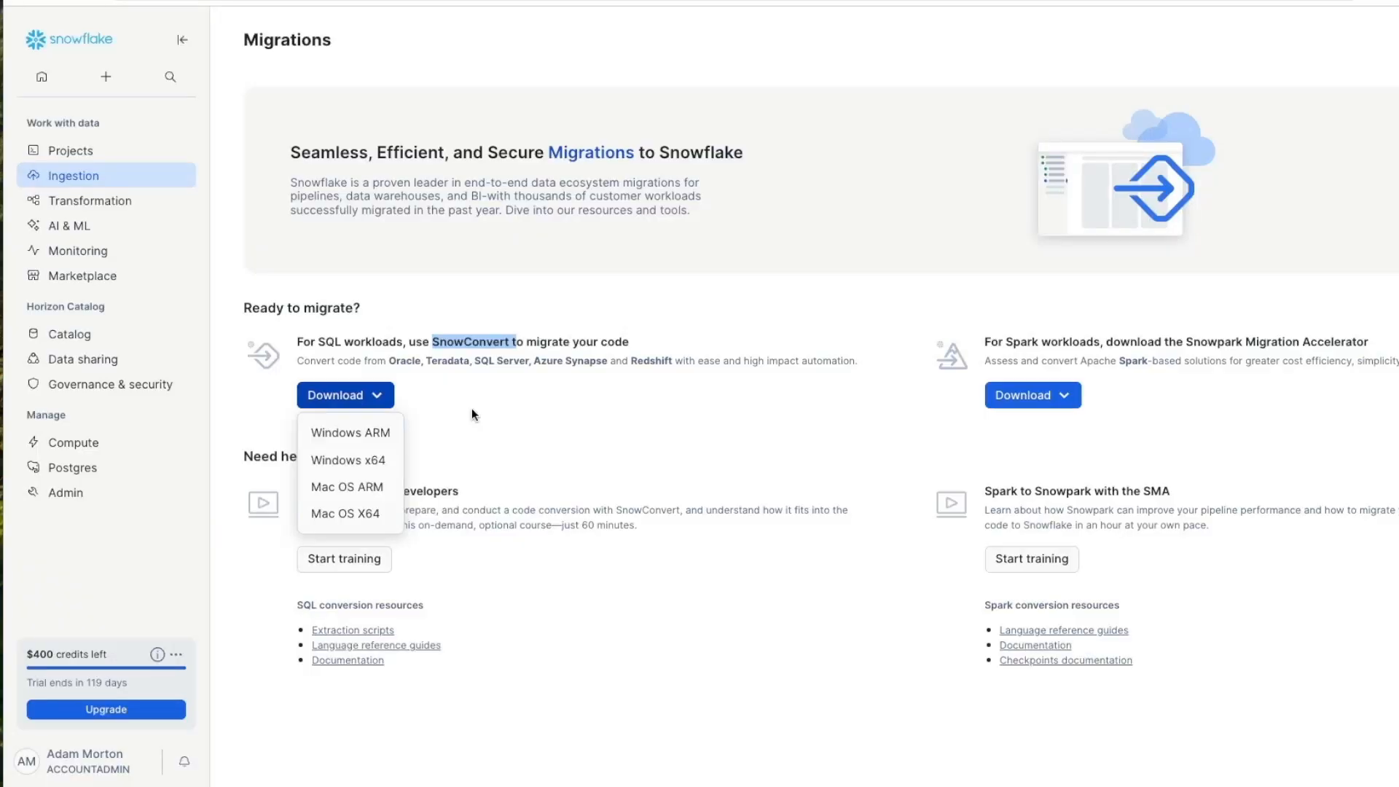
{"action": "left_click", "coordinate": [471, 408]}
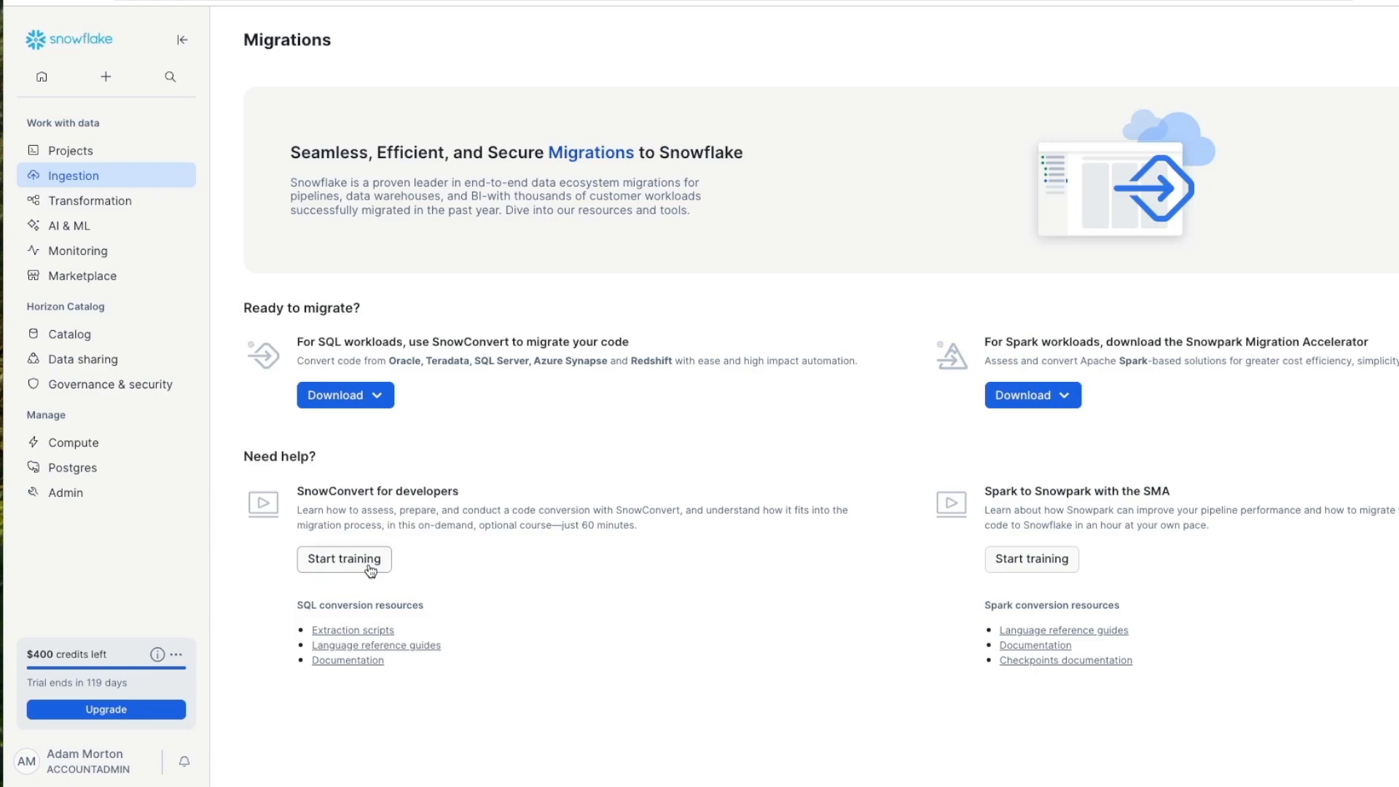